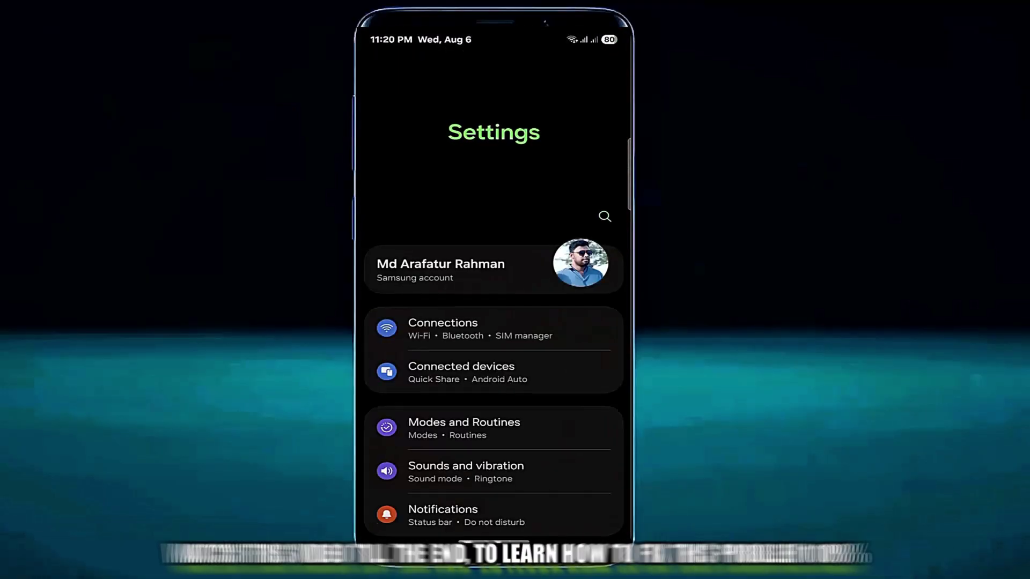
scroll(494, 320, "down", 3)
scroll(494, 321, "down", 3)
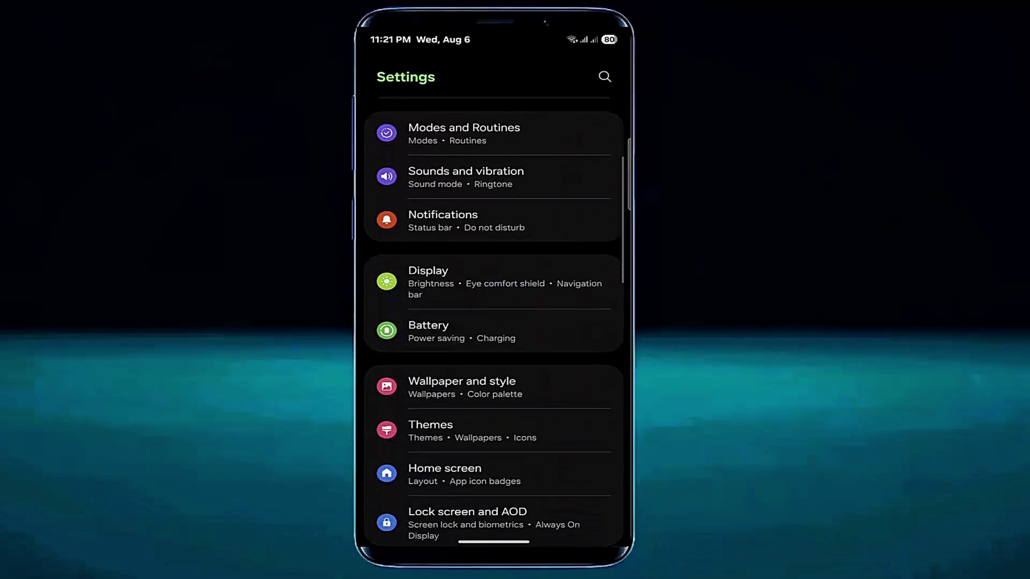
scroll(495, 320, "down", 3)
scroll(495, 321, "down", 3)
scroll(494, 320, "down", 3)
scroll(494, 321, "down", 3)
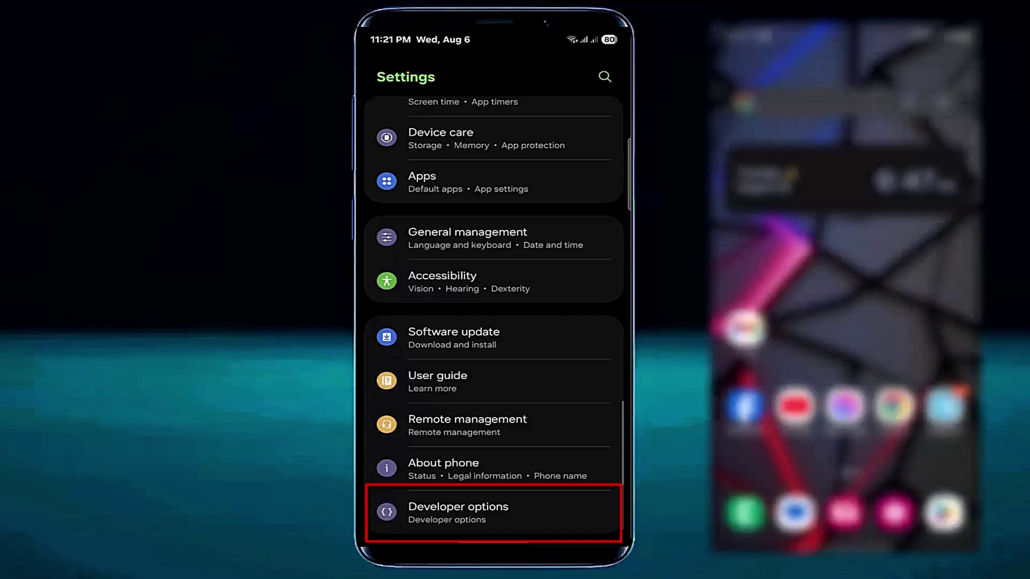
Launch Settings on the second phone to reach its main menu.
left_click(813, 395)
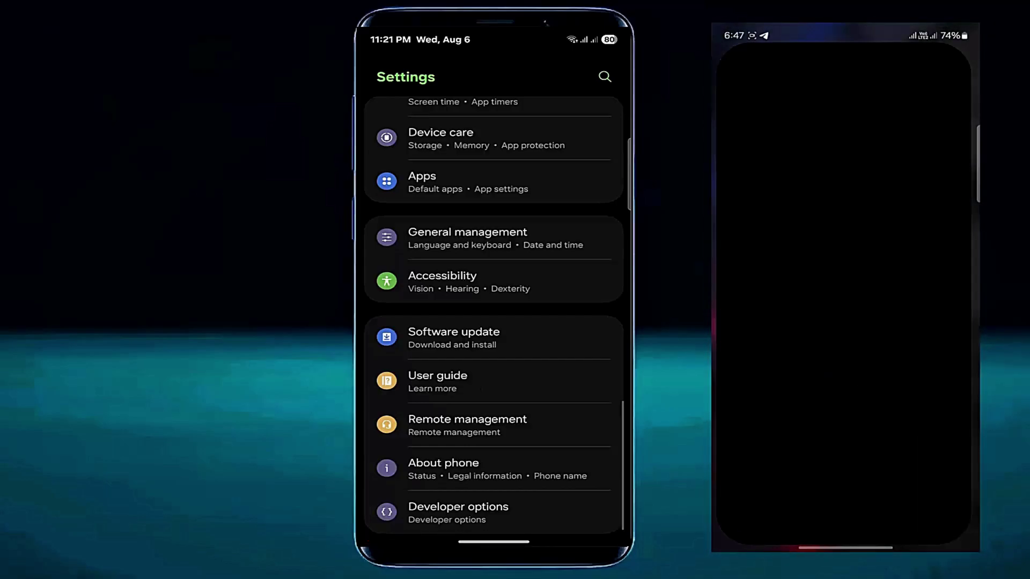
scroll(926, 398, "down", 3)
scroll(926, 397, "down", 2)
scroll(926, 398, "down", 3)
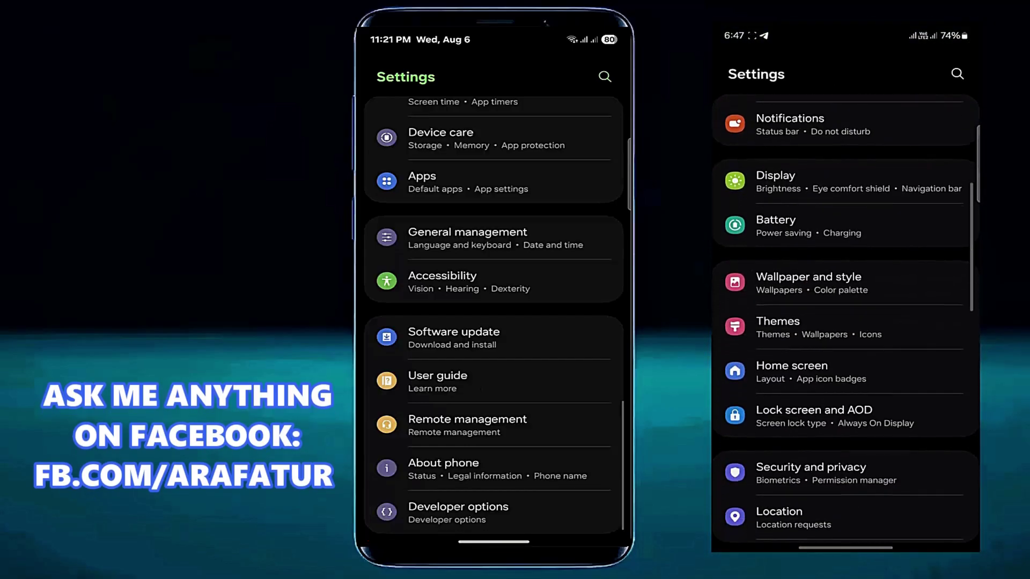
scroll(926, 398, "down", 2)
scroll(931, 350, "down", 2)
scroll(933, 266, "down", 2)
scroll(934, 266, "down", 1)
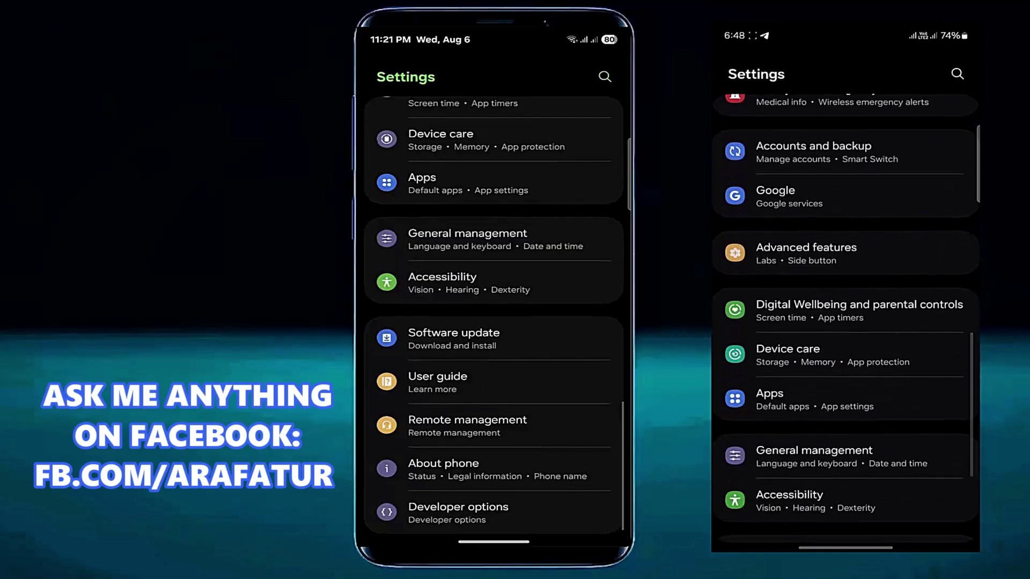
scroll(938, 221, "down", 3)
Enable developer mode by tapping Build number under About phone > Software information.
left_click(790, 503)
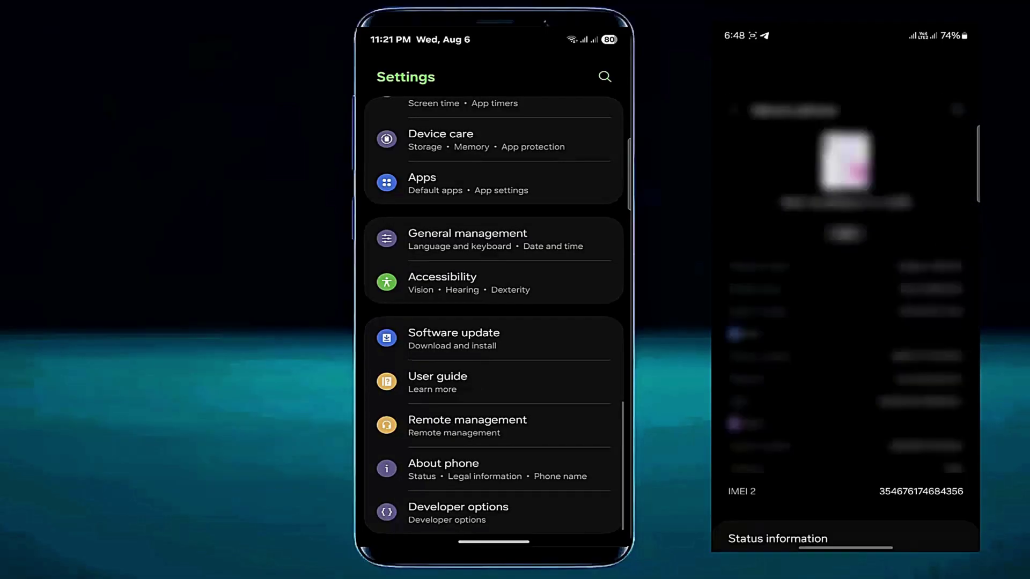
scroll(845, 322, "down", 3)
scroll(845, 321, "down", 2)
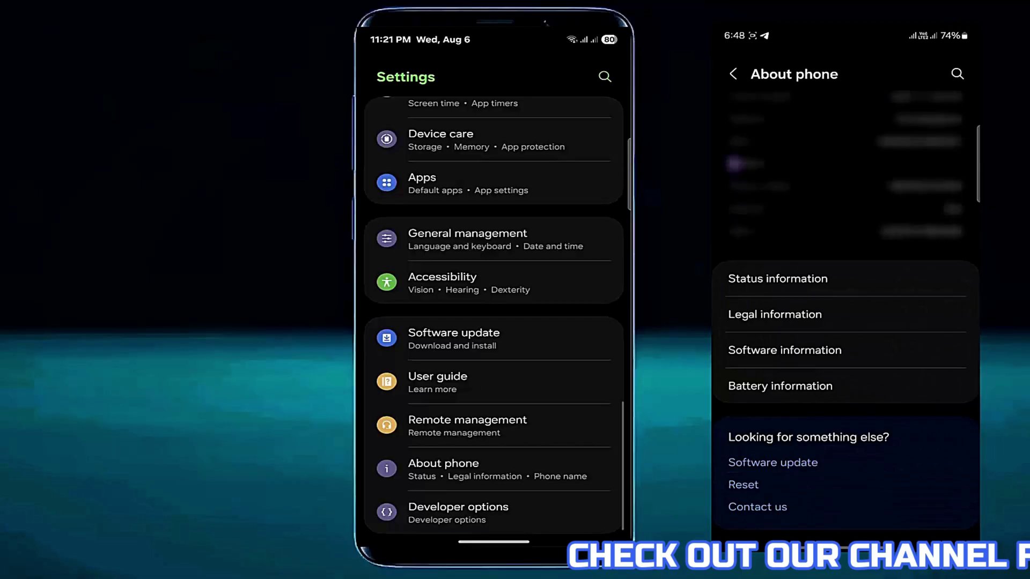
left_click(781, 349)
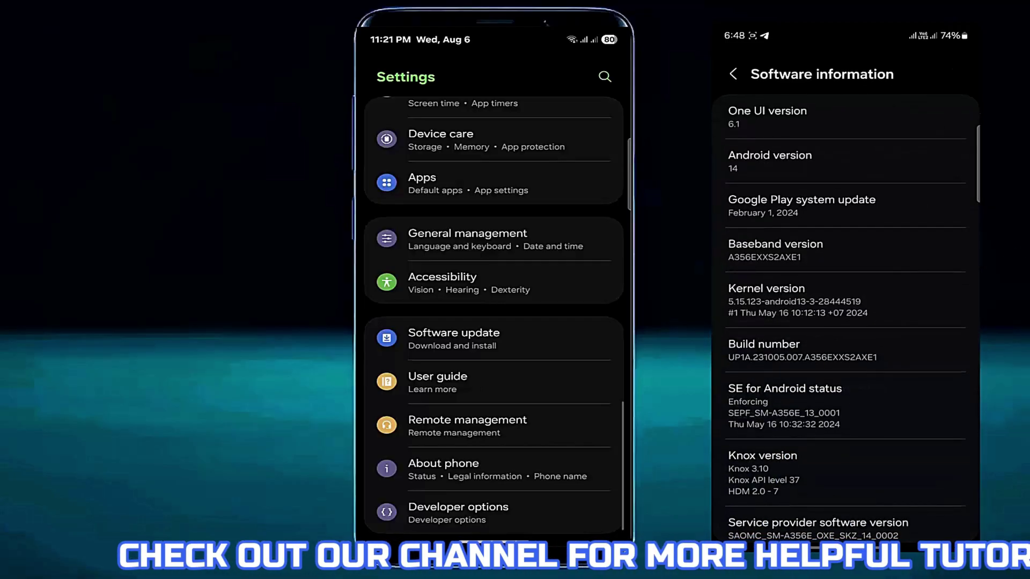
scroll(940, 307, "down", 2)
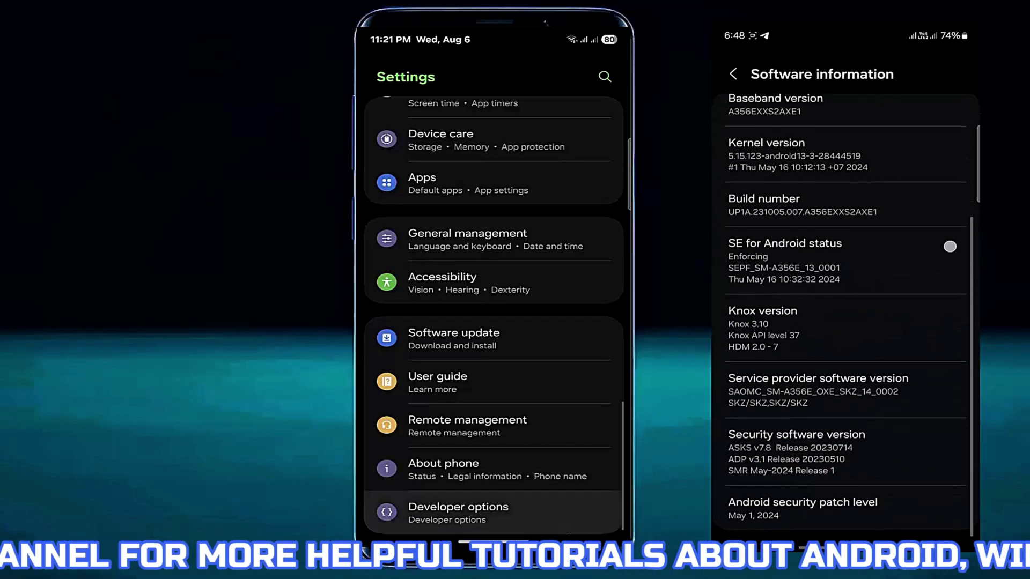
left_click(922, 244)
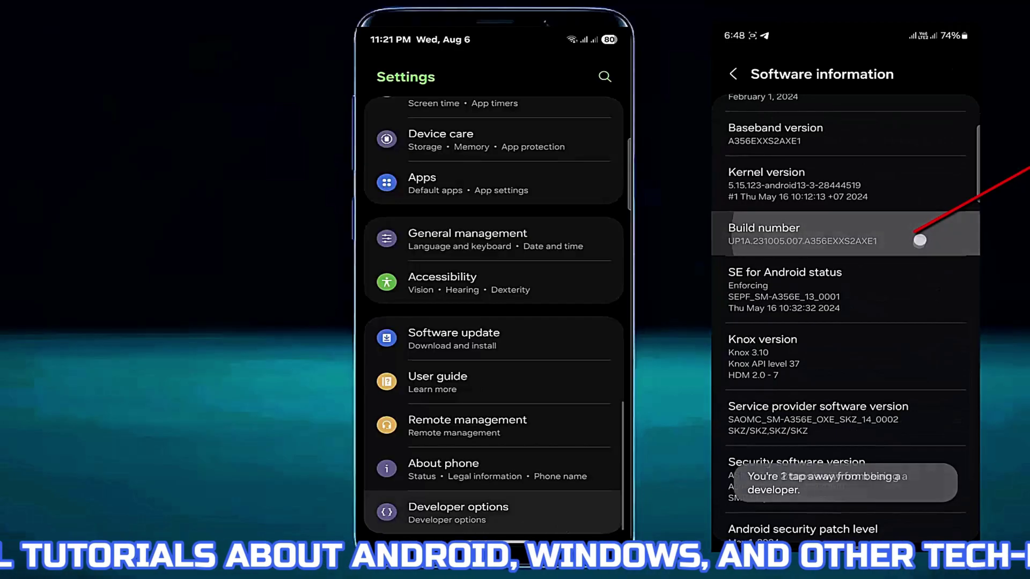
left_click(922, 242)
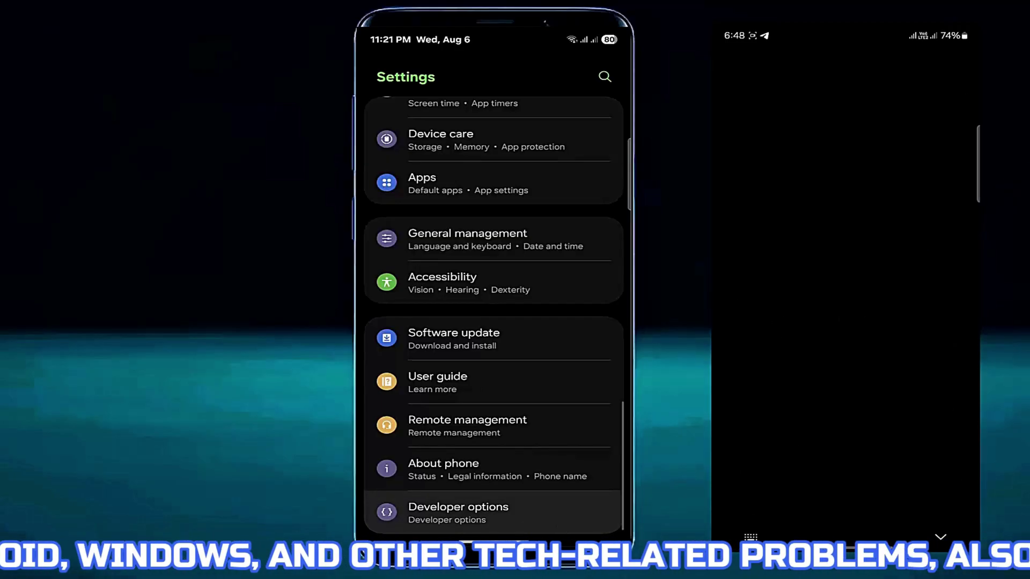
left_click(912, 380)
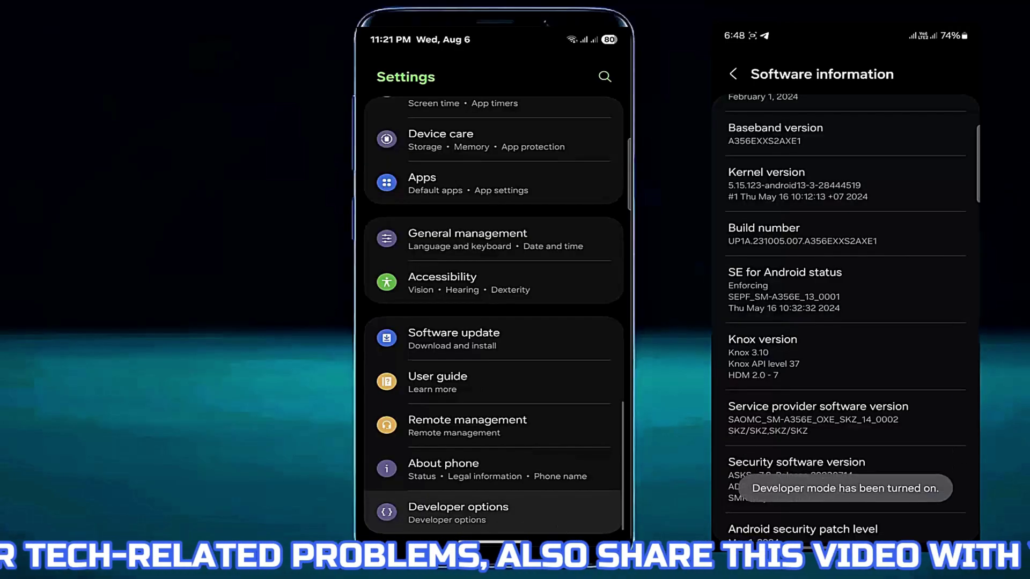
Swipe back out through About phone to the main Settings list.
left_click_drag(972, 359, 909, 359)
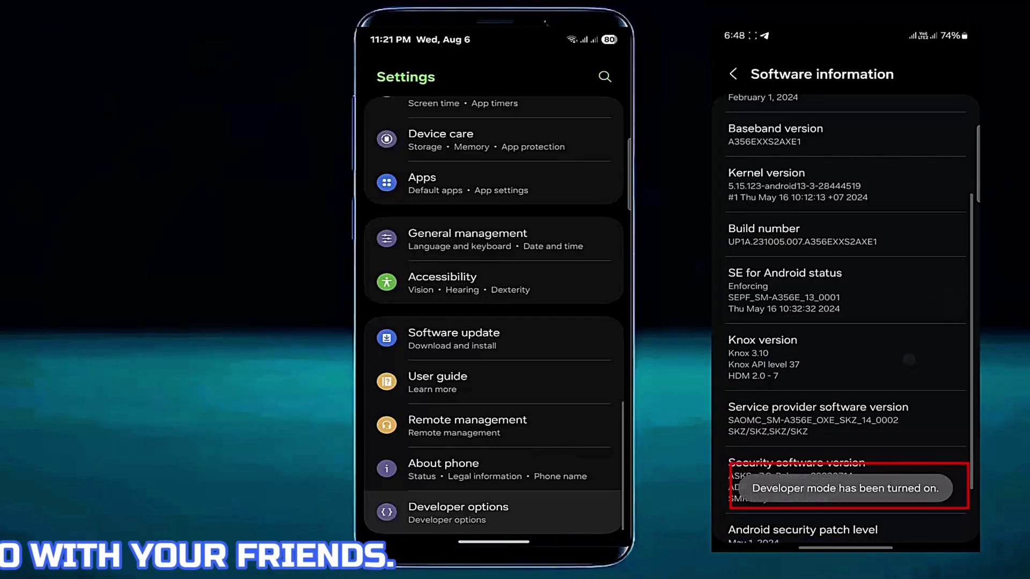
left_click_drag(909, 360, 909, 359)
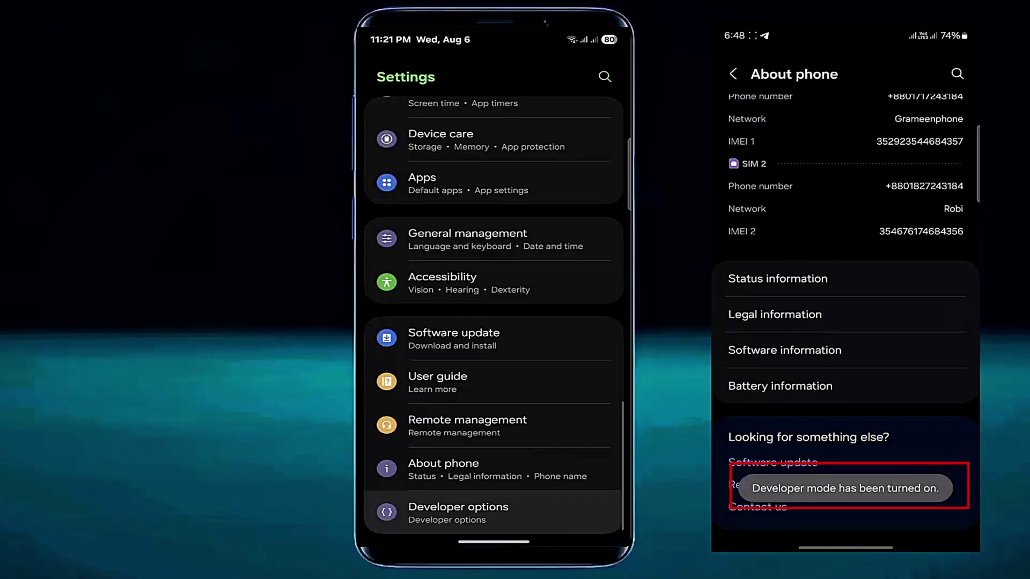
left_click_drag(972, 368, 910, 368)
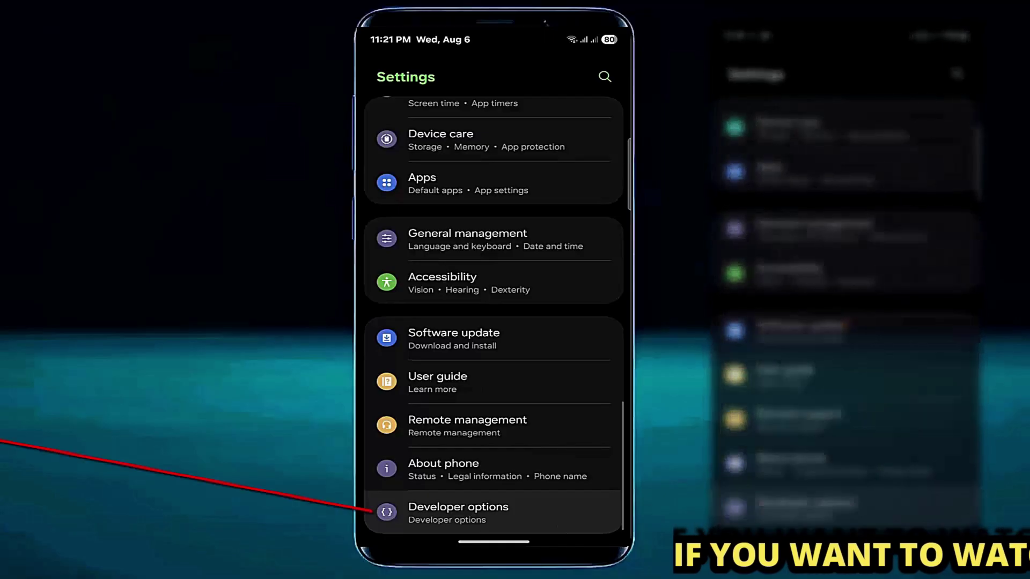
scroll(491, 322, "down", 5)
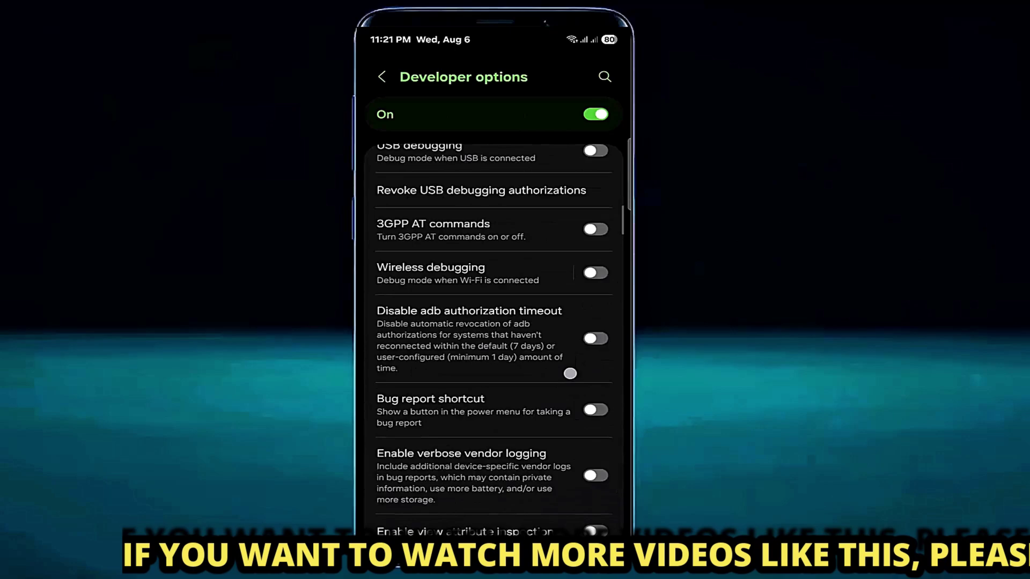
scroll(491, 322, "down", 5)
scroll(491, 323, "down", 5)
scroll(492, 322, "down", 5)
scroll(491, 322, "down", 5)
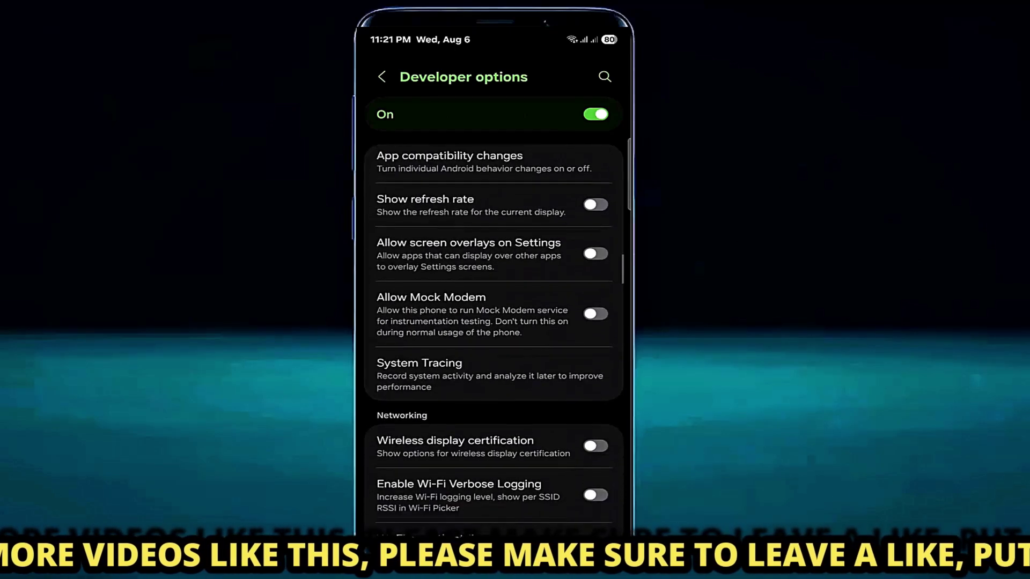
scroll(491, 321, "down", 5)
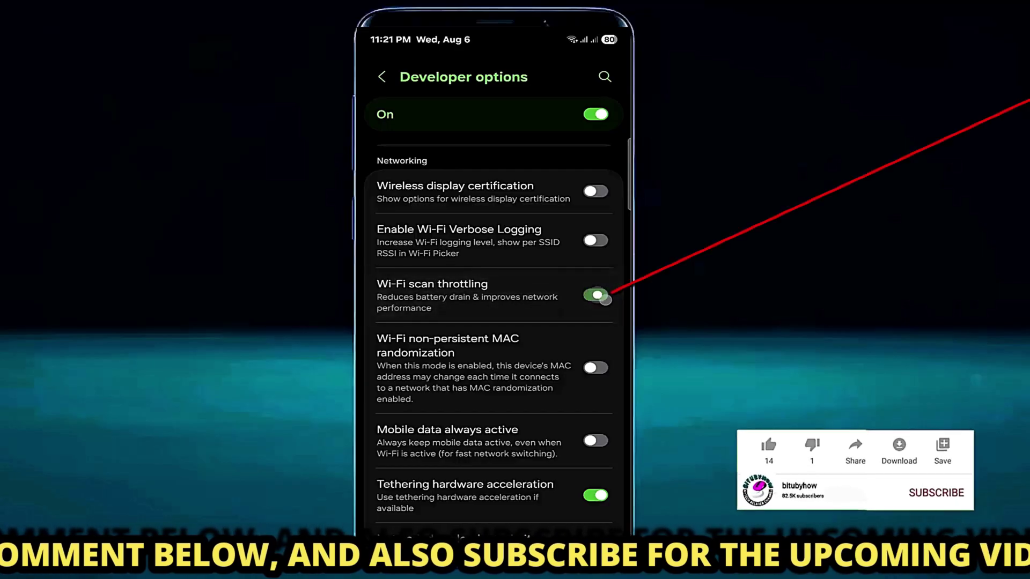
scroll(491, 322, "down", 2)
scroll(491, 322, "down", 3)
scroll(491, 322, "down", 2)
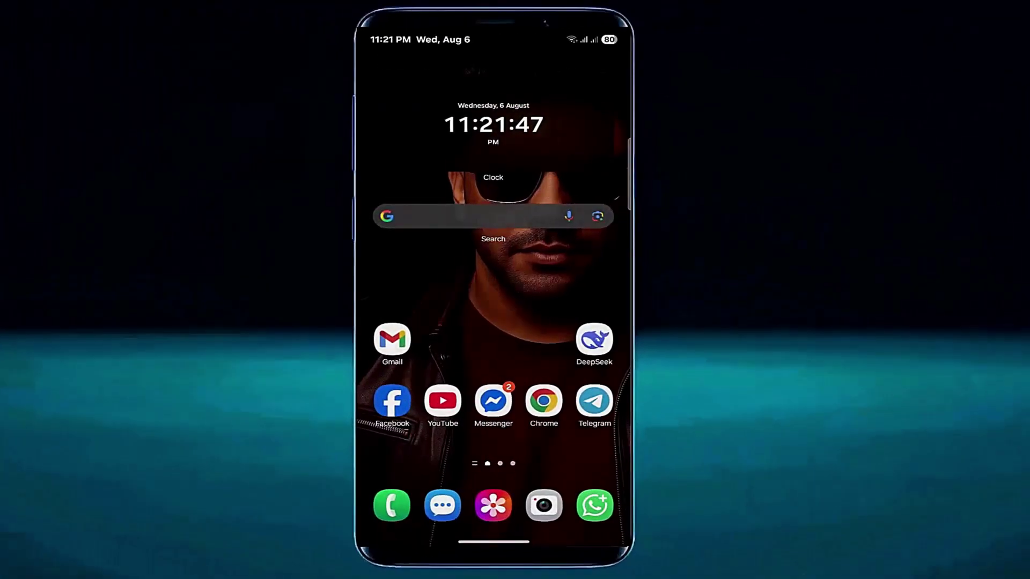
Forget the Bitu Online network from Settings > Connections > Wi-Fi.
left_click_drag(509, 468, 509, 242)
left_click(403, 235)
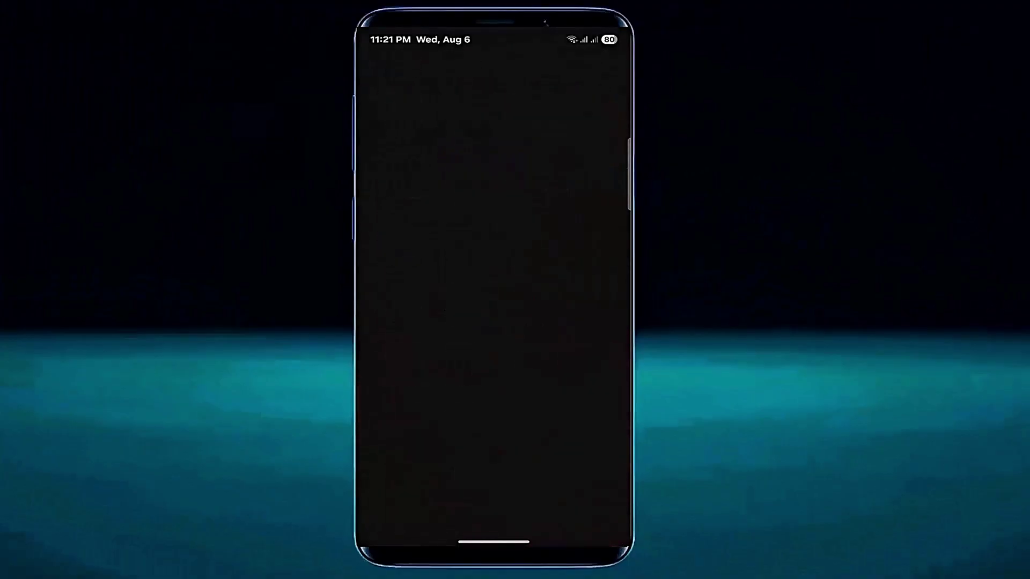
left_click(442, 328)
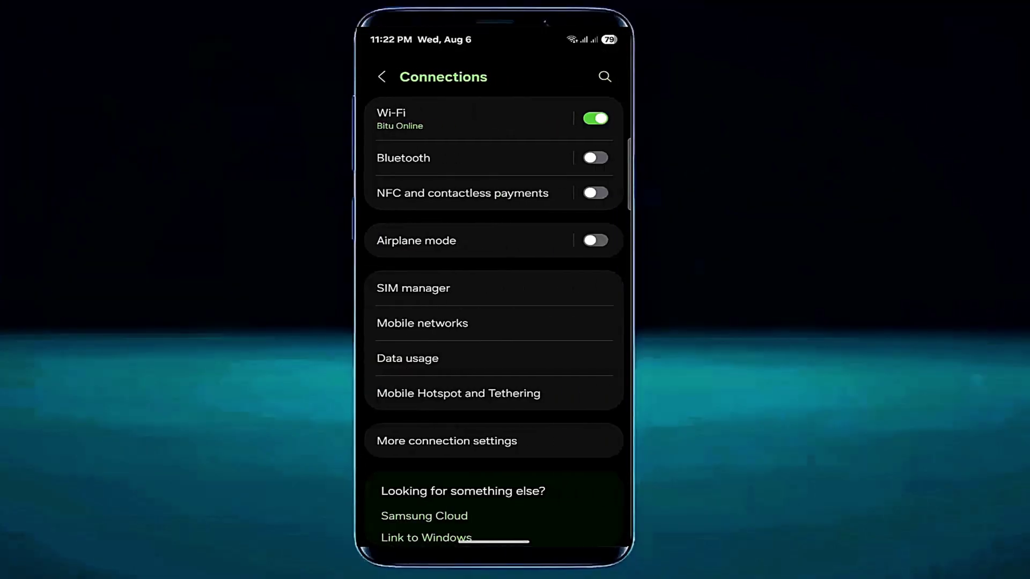
left_click(402, 113)
left_click(600, 189)
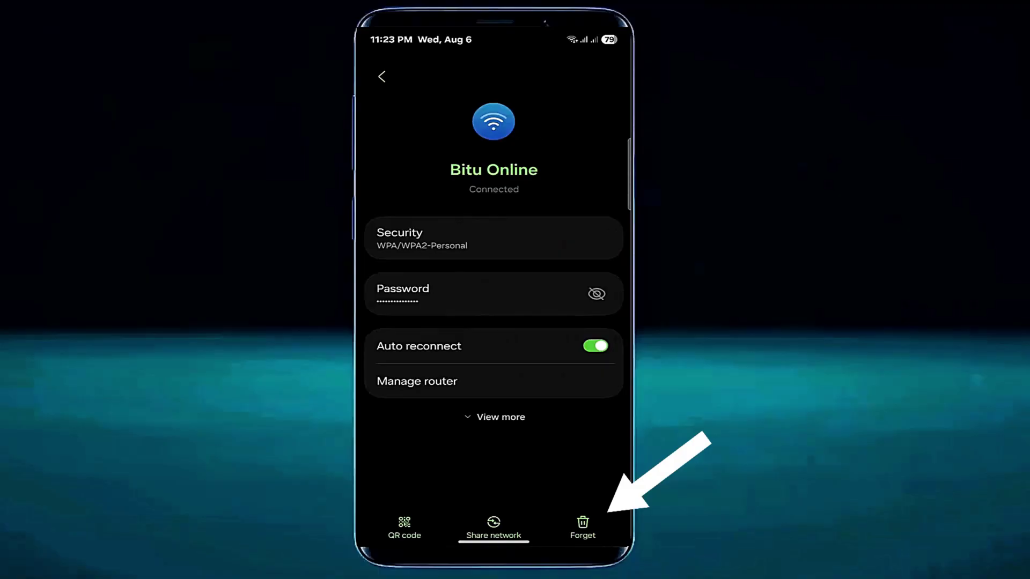
left_click(583, 526)
Rejoin Bitu Online by entering its password and connecting.
left_click(441, 189)
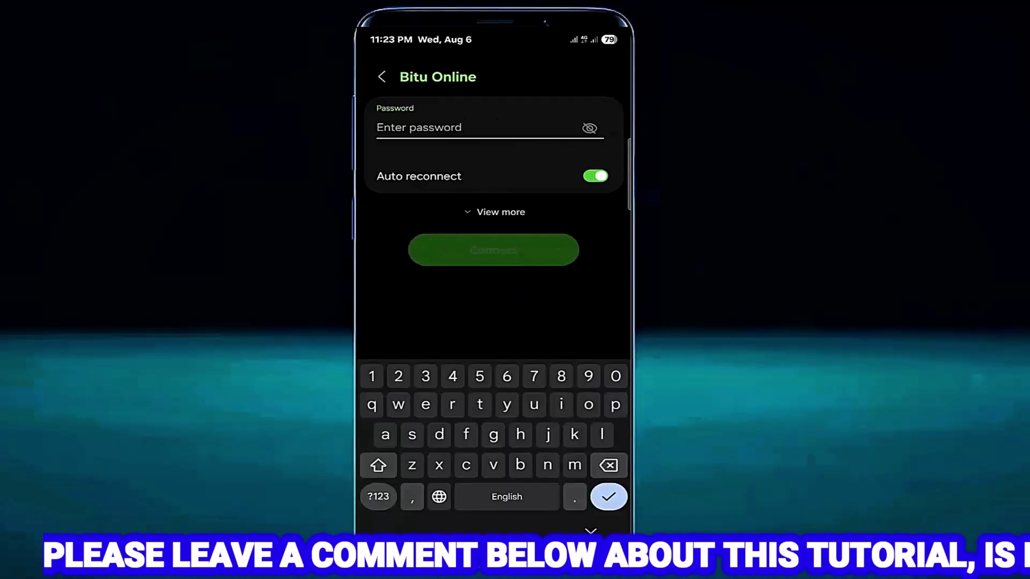
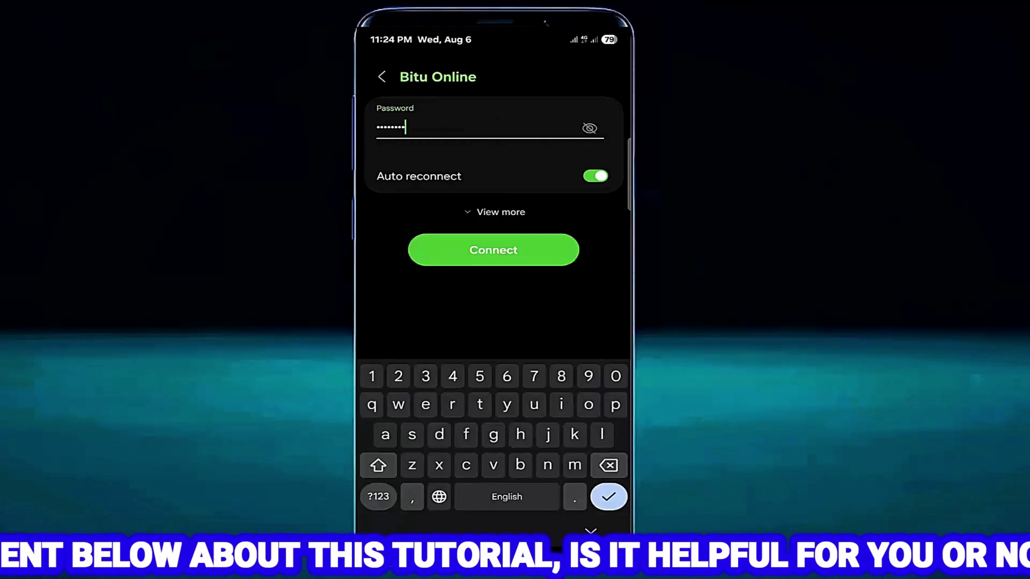
left_click(379, 497)
left_click(589, 128)
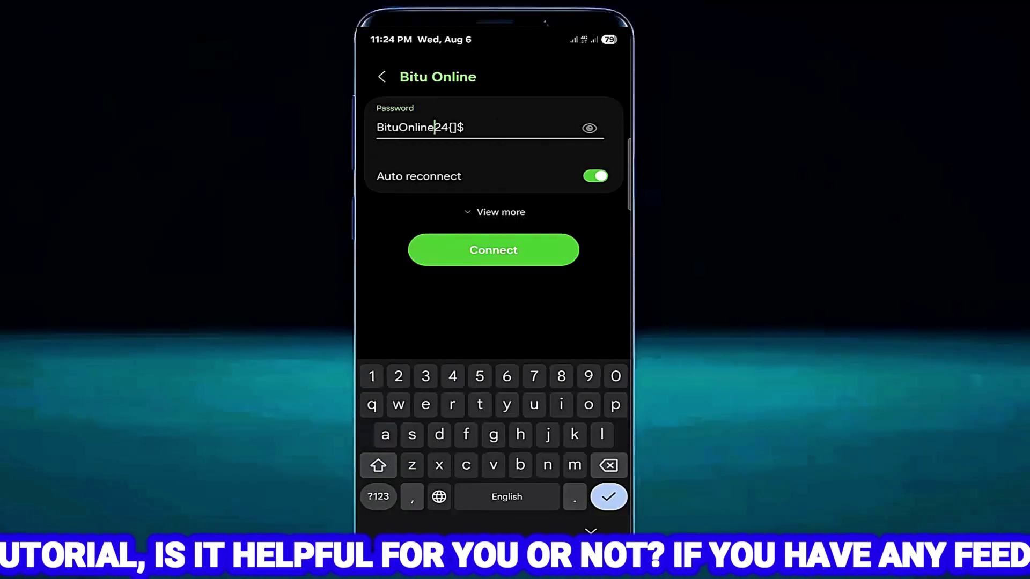
left_click(493, 249)
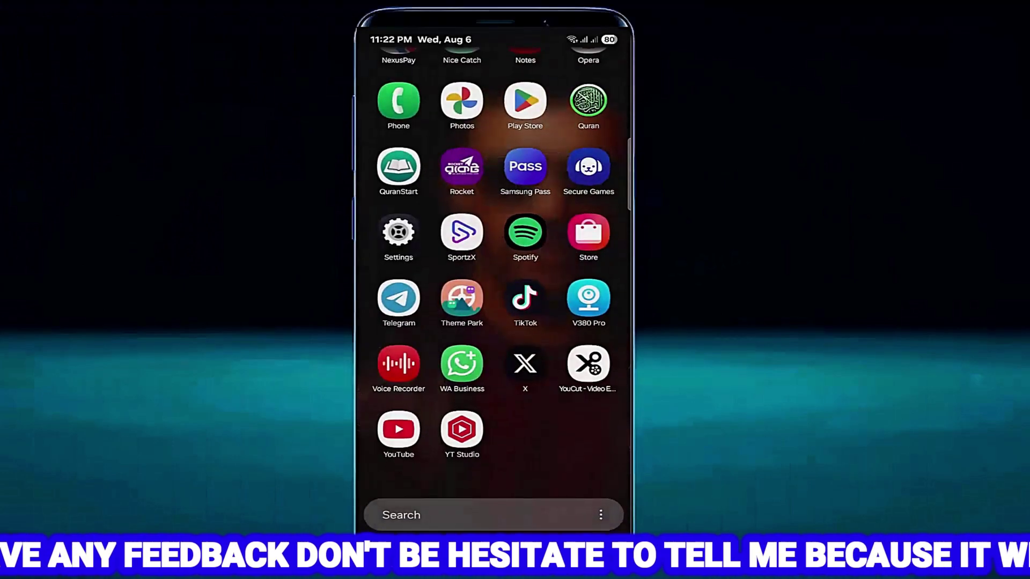
Search Settings for 'time' and reach General management > Date and time.
left_click(402, 245)
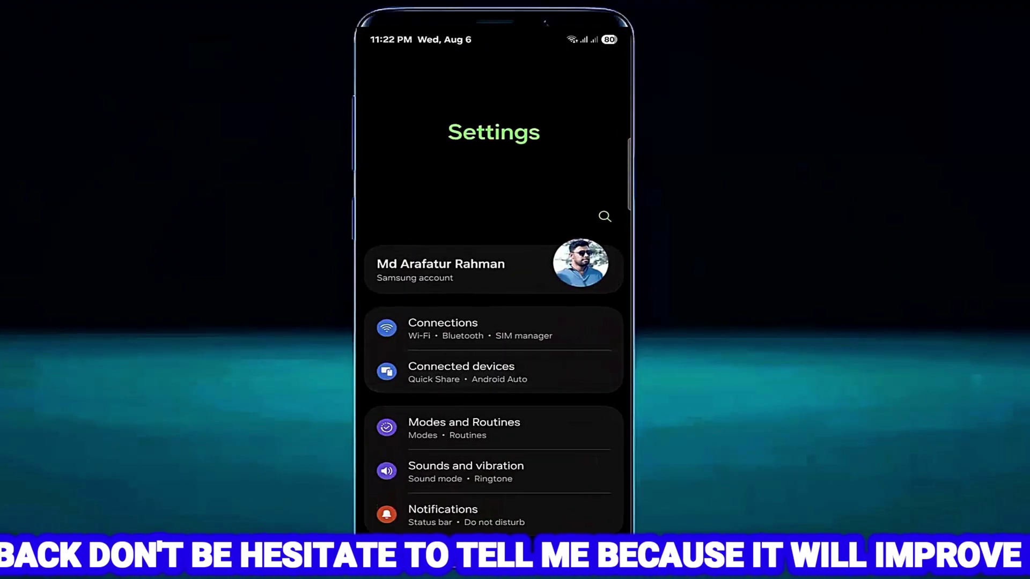
left_click(604, 217)
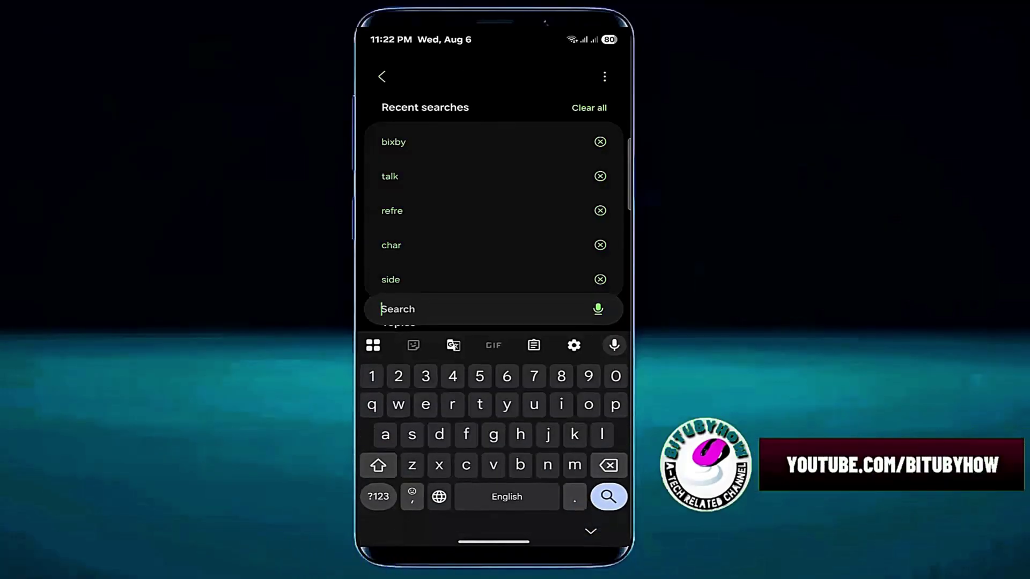
type("t")
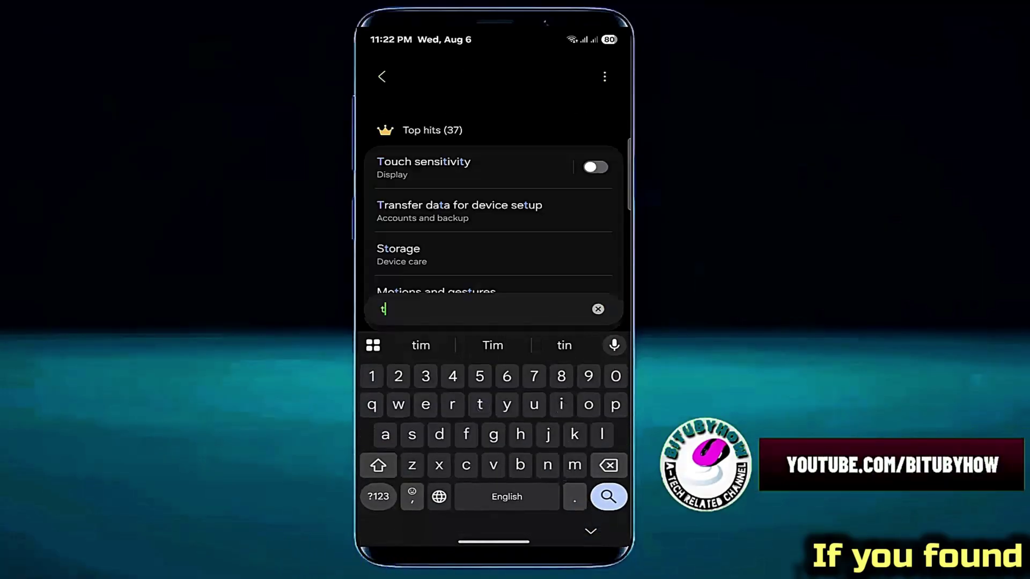
type("ime")
key("Return")
left_click(415, 152)
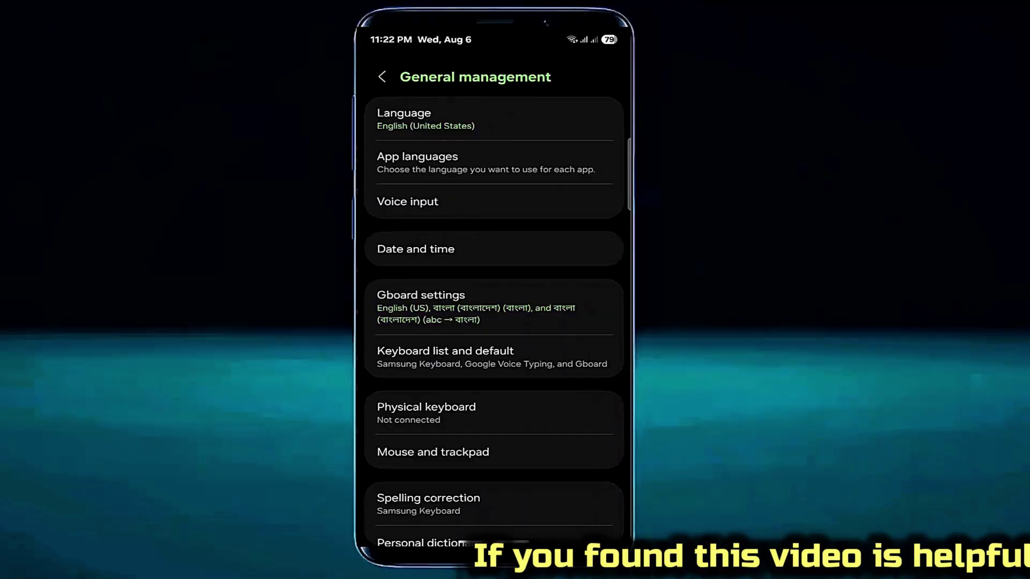
left_click(556, 251)
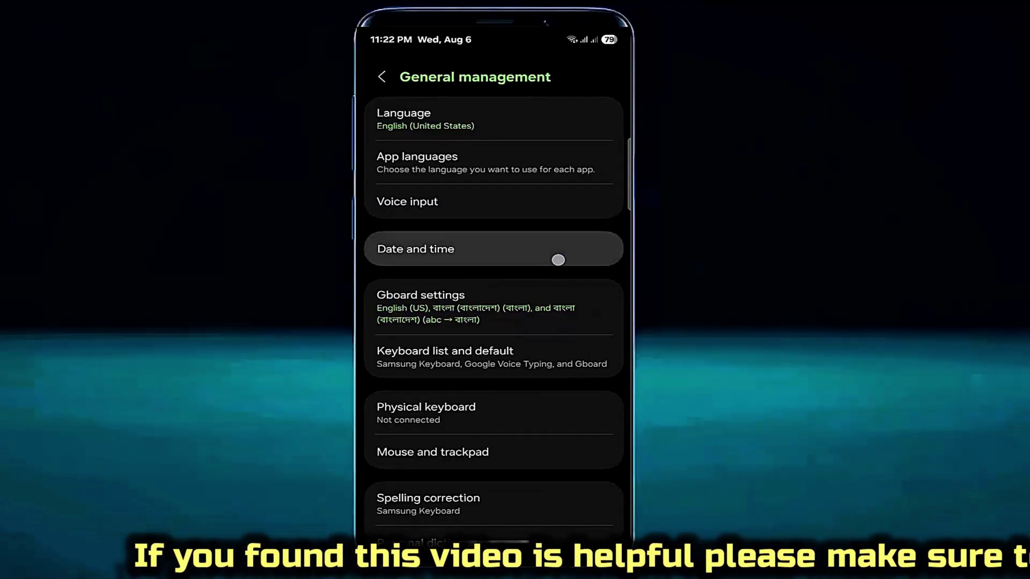
Leave Automatic date and time switched on, then return to the main Settings page.
left_click(595, 124)
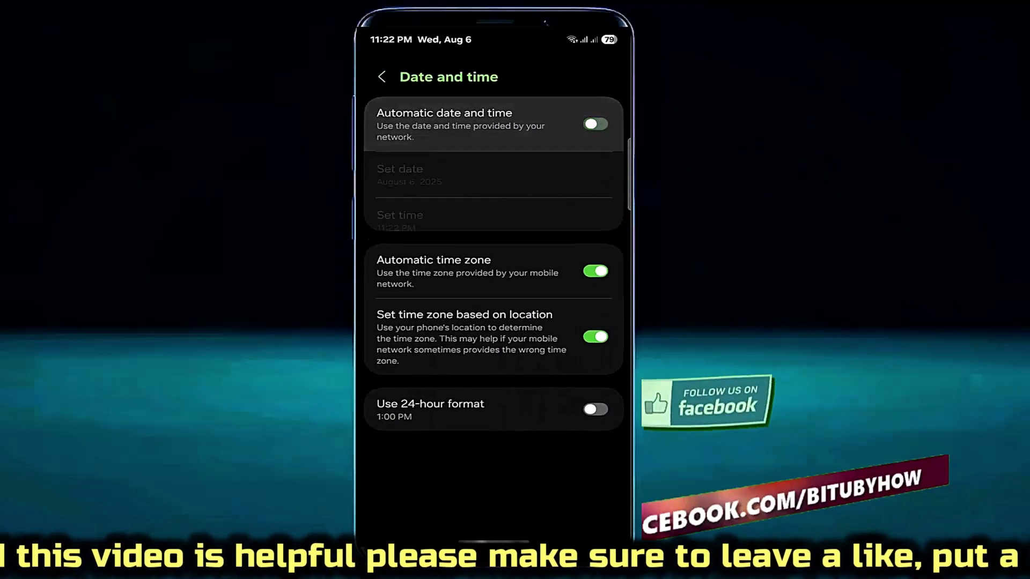
left_click(596, 123)
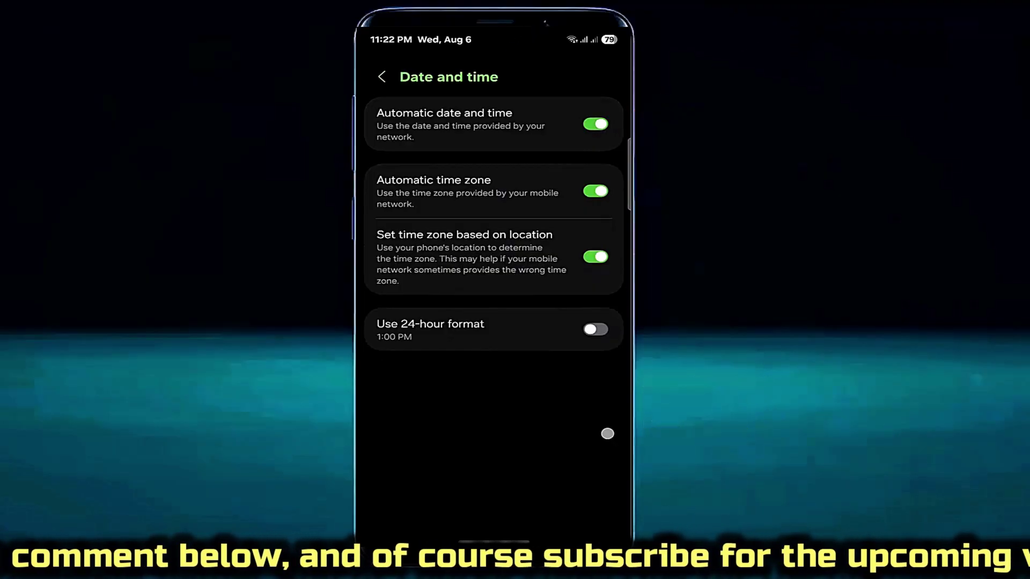
left_click_drag(629, 241, 563, 242)
left_click_drag(630, 76, 563, 76)
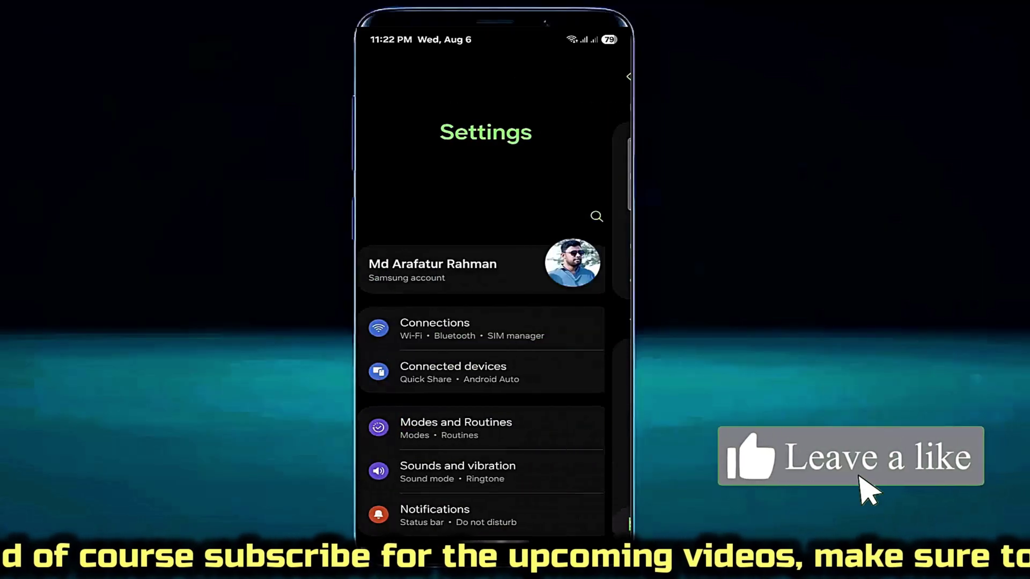
Check the VPN page under Connections > More connection settings shows No VPNs, then back out.
left_click(434, 328)
left_click(403, 115)
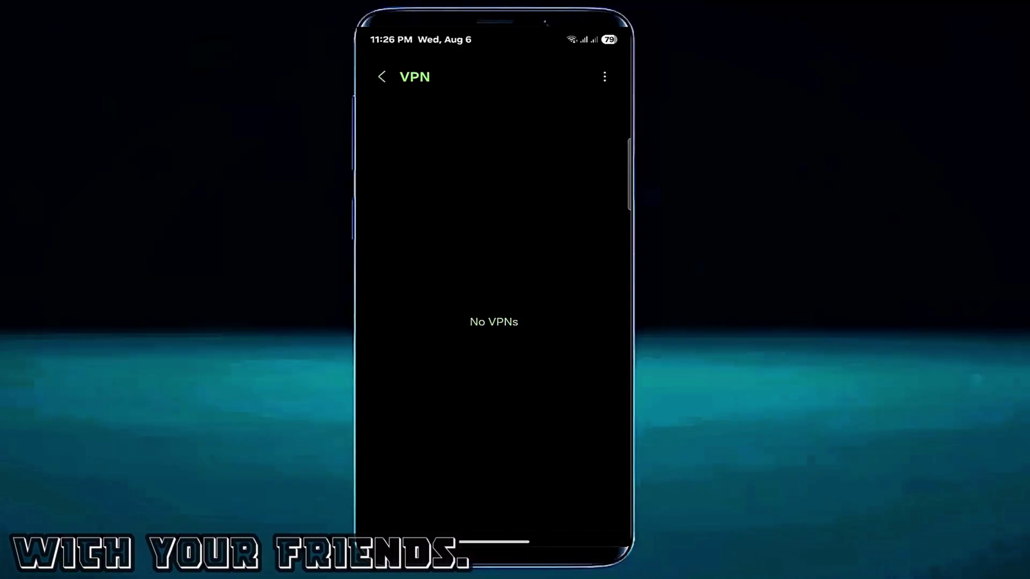
left_click_drag(388, 372, 394, 372)
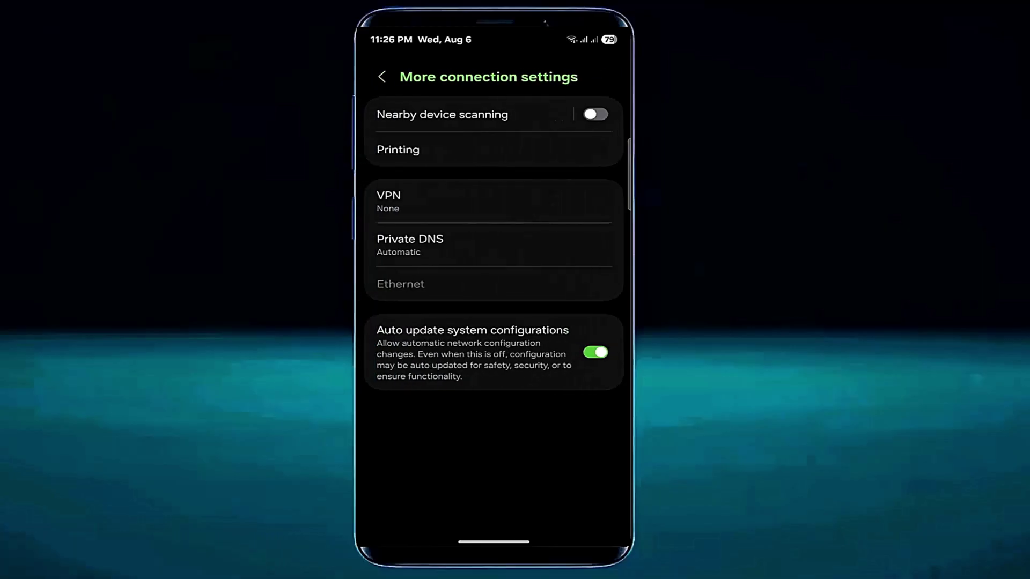
left_click_drag(358, 338, 390, 338)
Search Settings for 'reset' and reach the Reset page.
left_click_drag(494, 402, 494, 201)
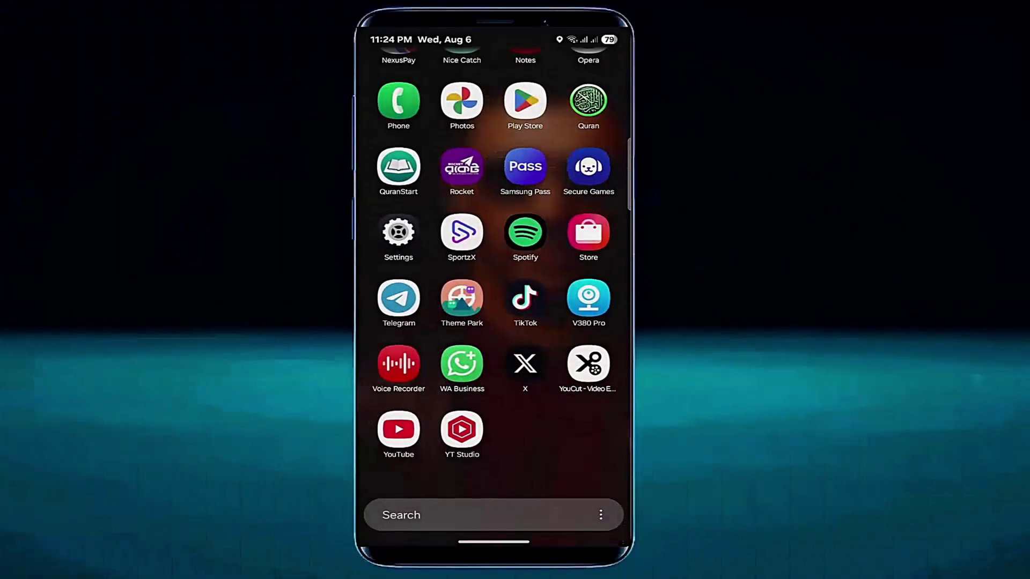
left_click(398, 233)
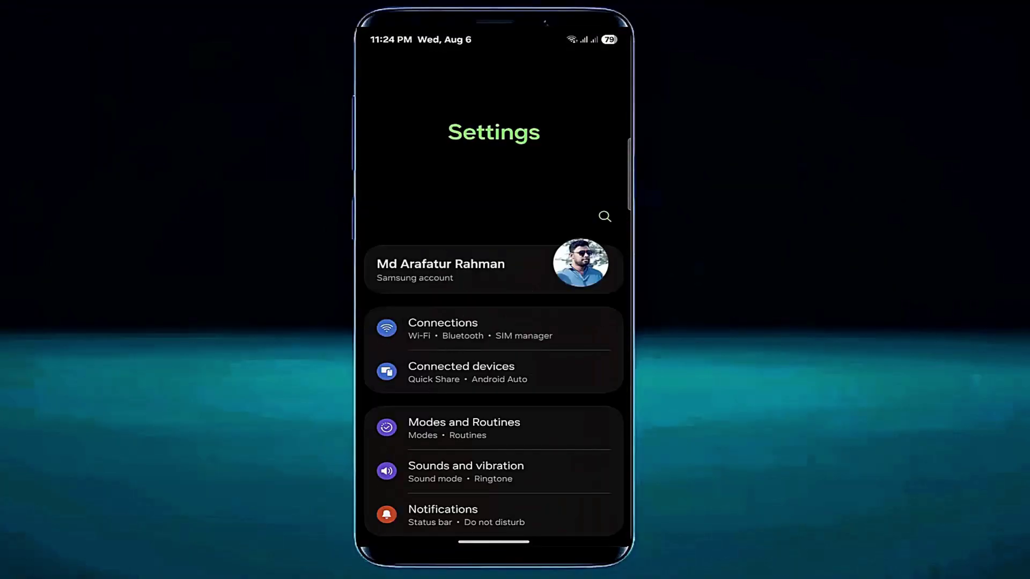
left_click(605, 219)
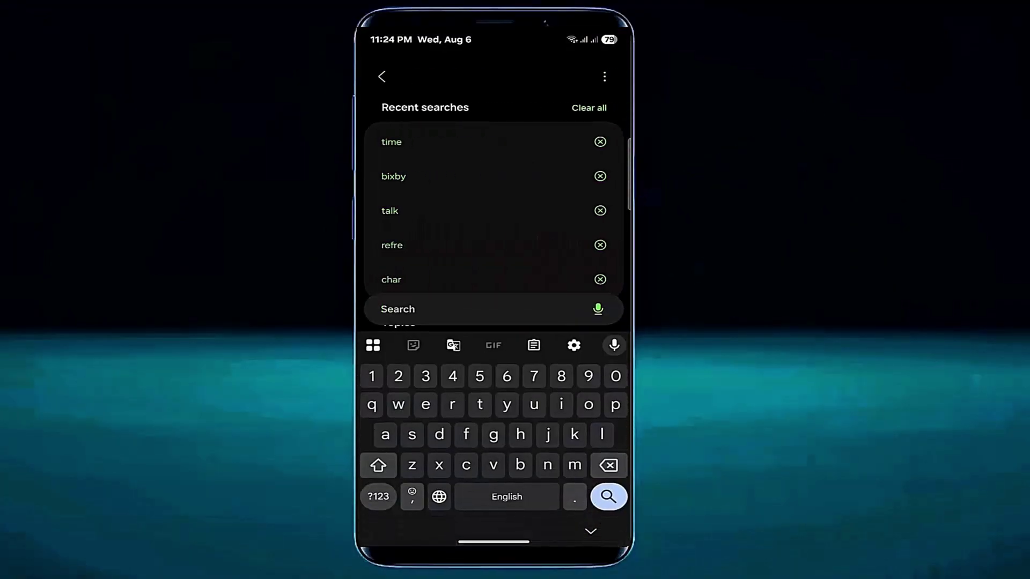
type("res")
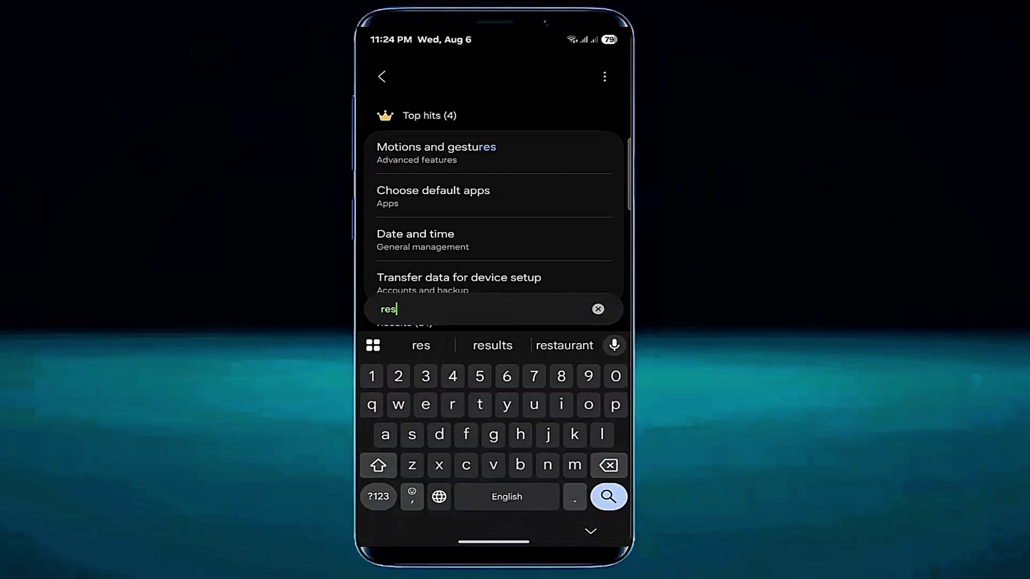
type("et")
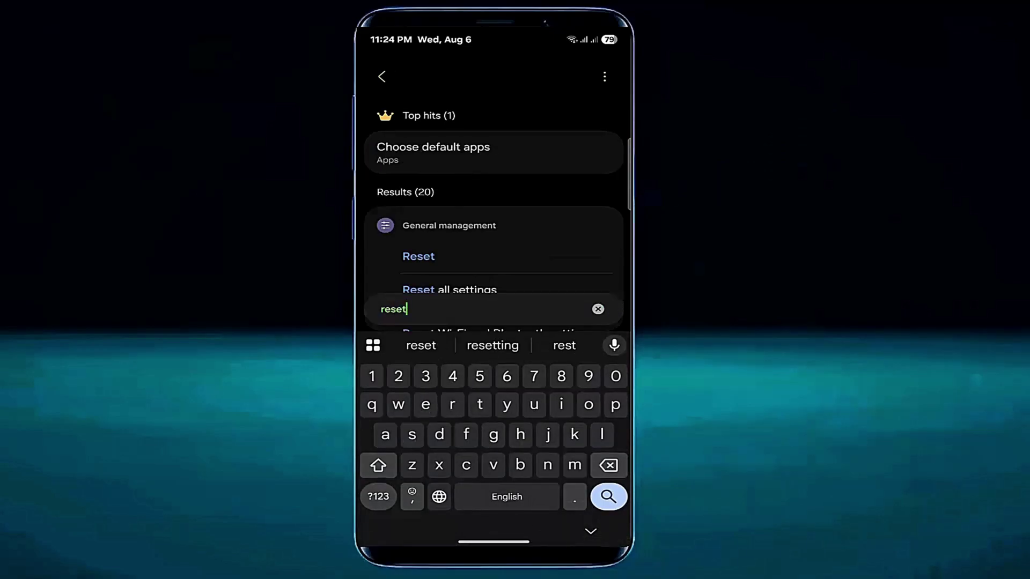
left_click(591, 531)
left_click(419, 257)
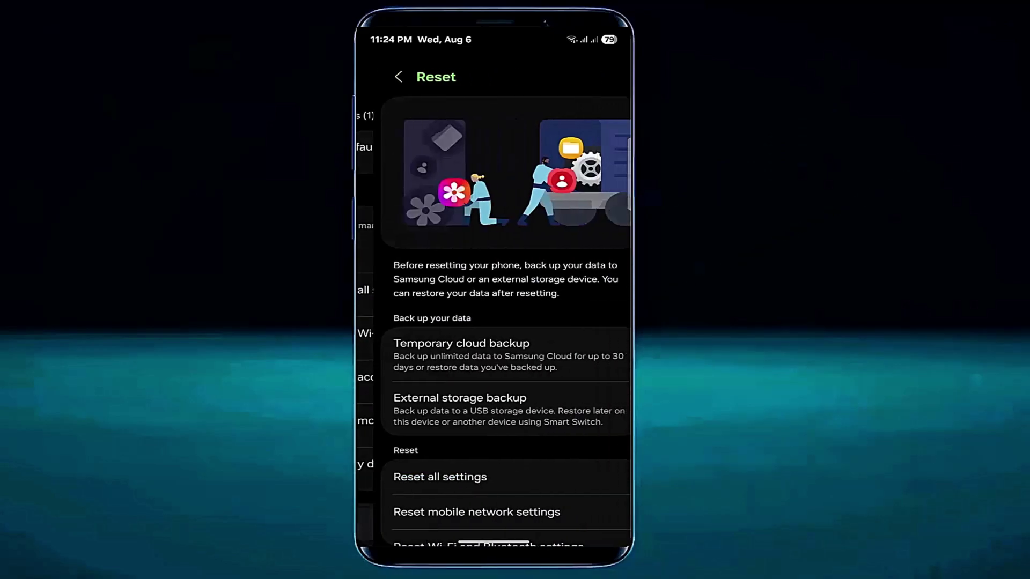
scroll(494, 321, "down", 3)
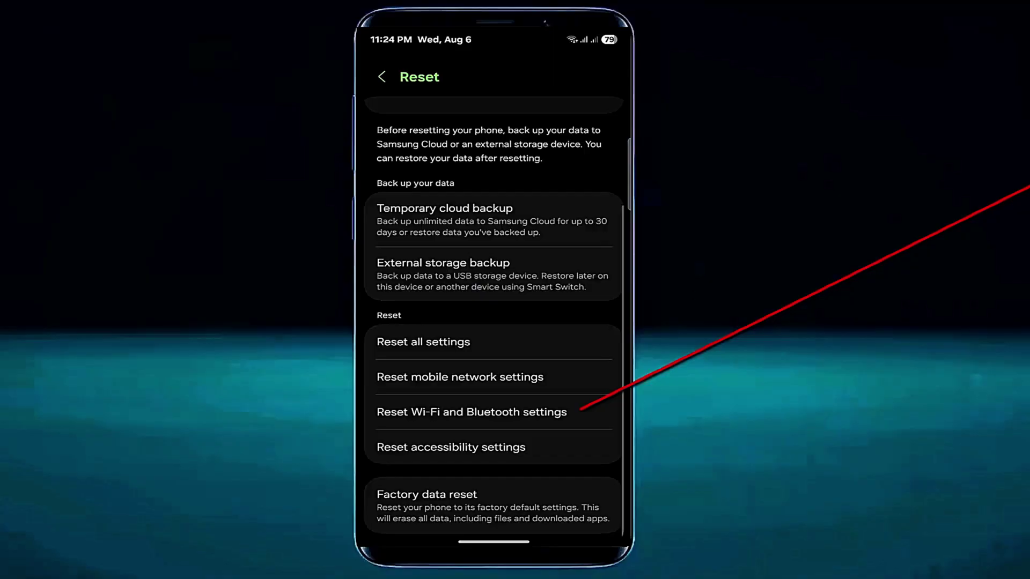
Reset Wi-Fi and Bluetooth settings and confirm with Reset settings.
left_click(471, 412)
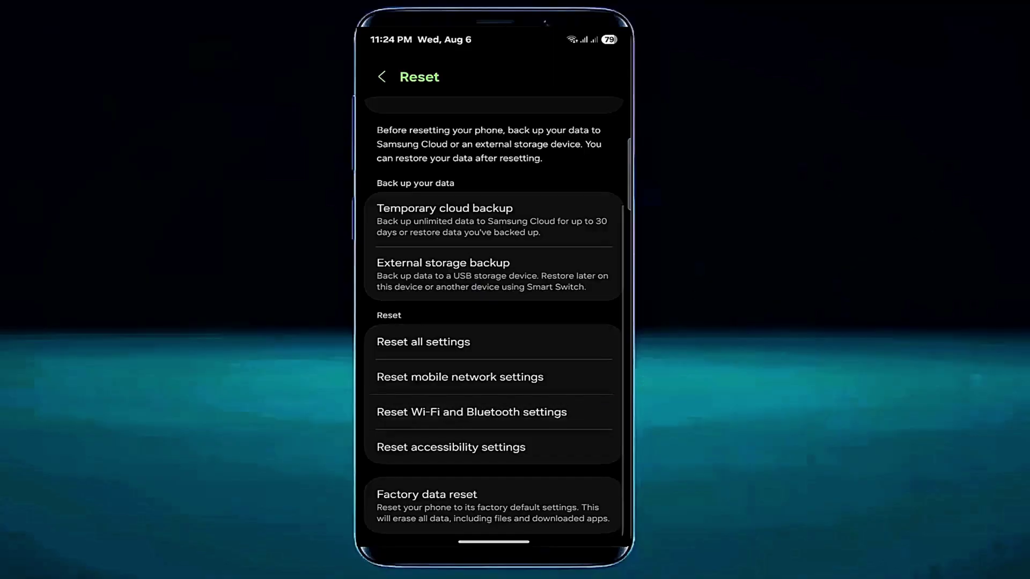
left_click(561, 420)
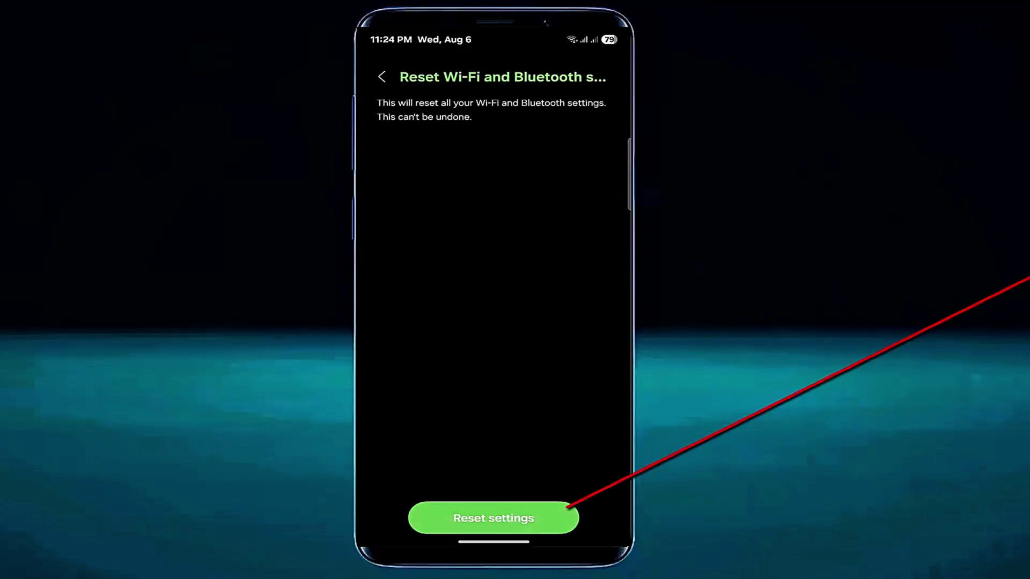
left_click(494, 519)
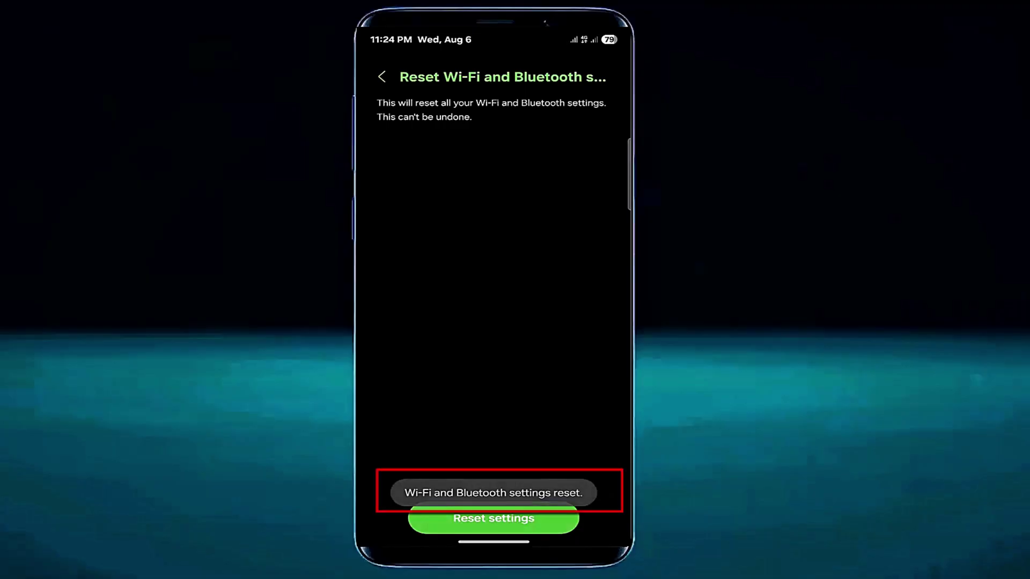
Back out of Reset and reach the Wi-Fi network list under Connections.
key("Escape")
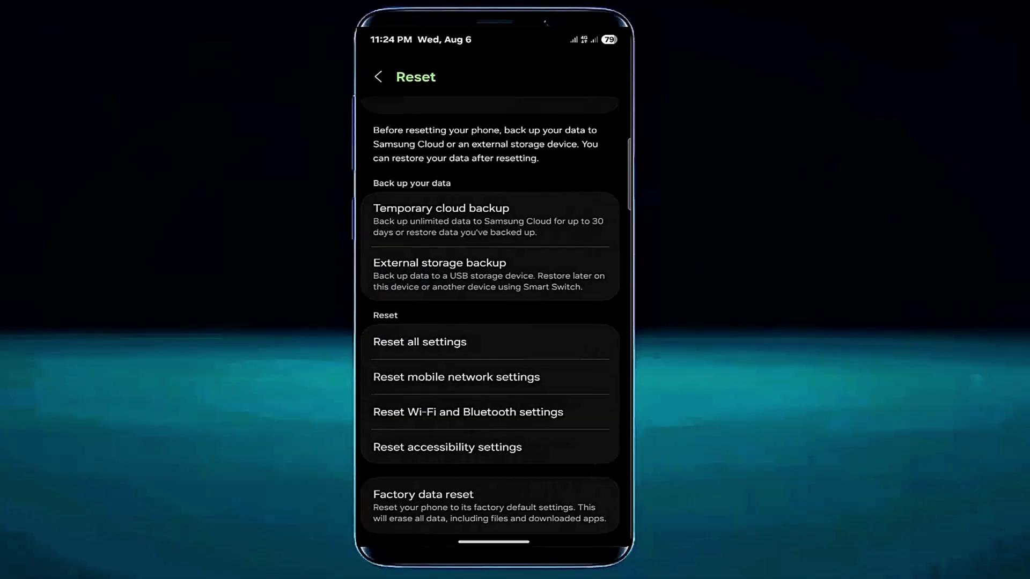
key("Escape")
key("Escape")
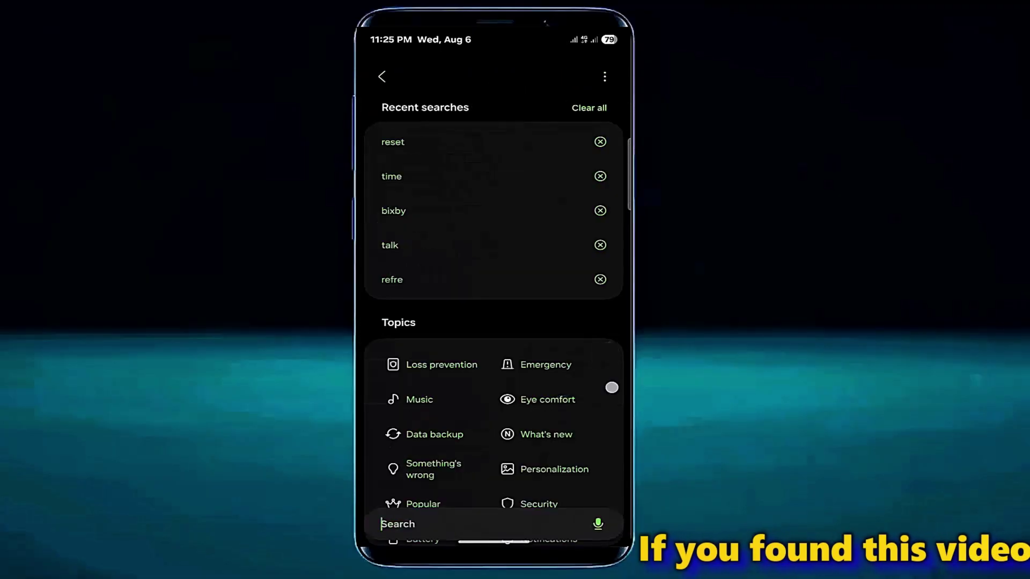
key("Escape")
left_click(434, 326)
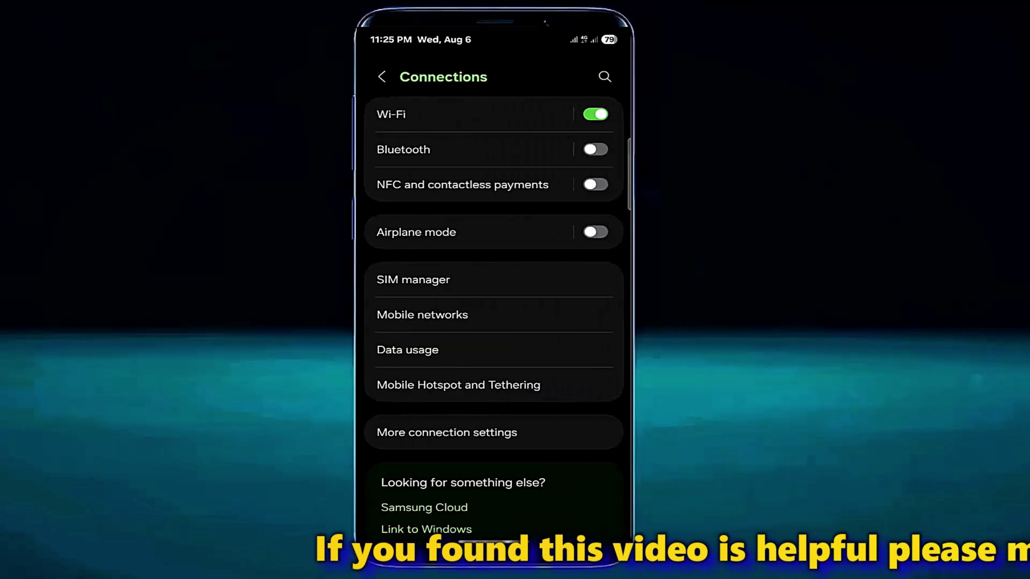
left_click(504, 113)
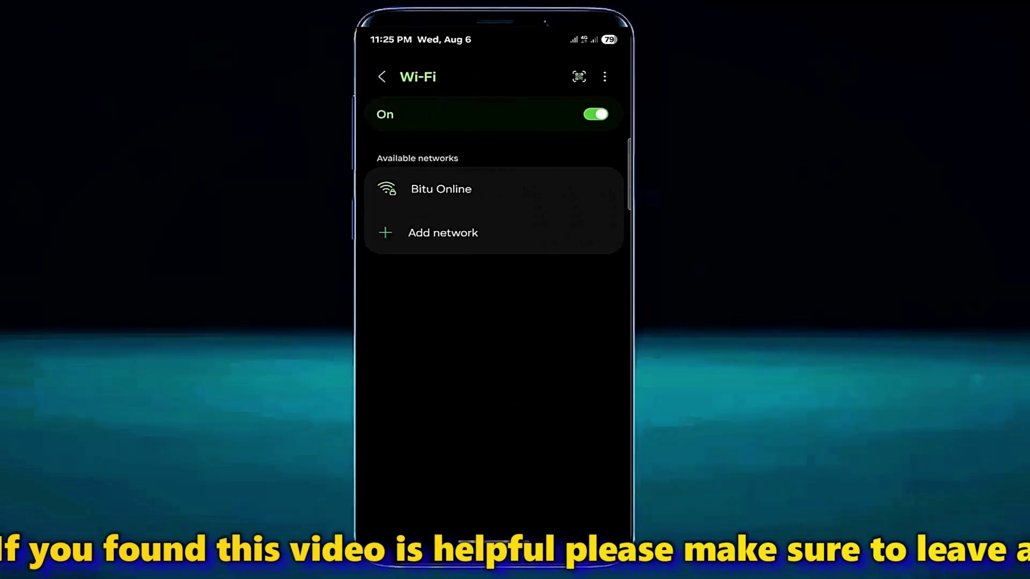
Connect to Bitu Online again by entering its password.
left_click(524, 193)
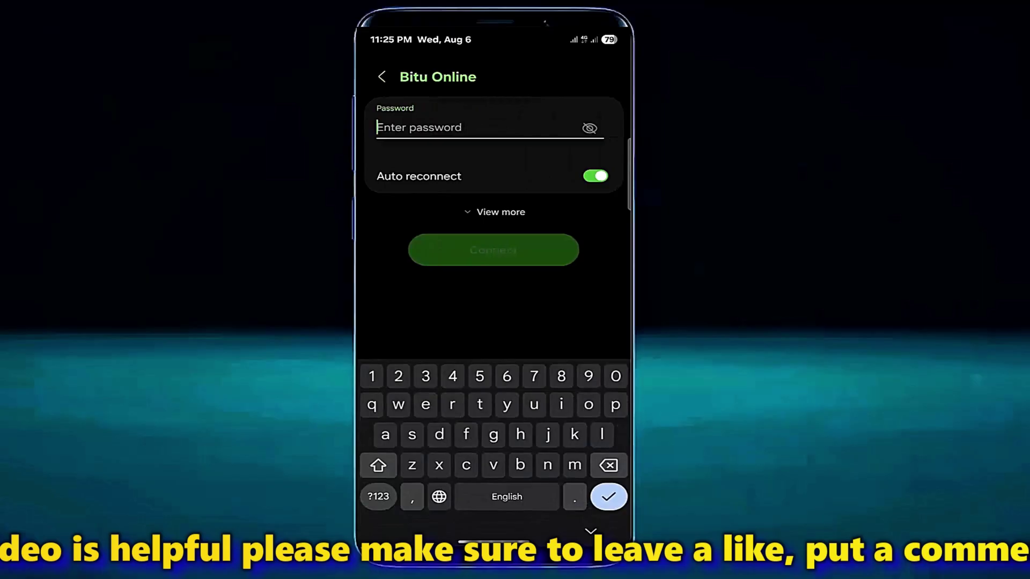
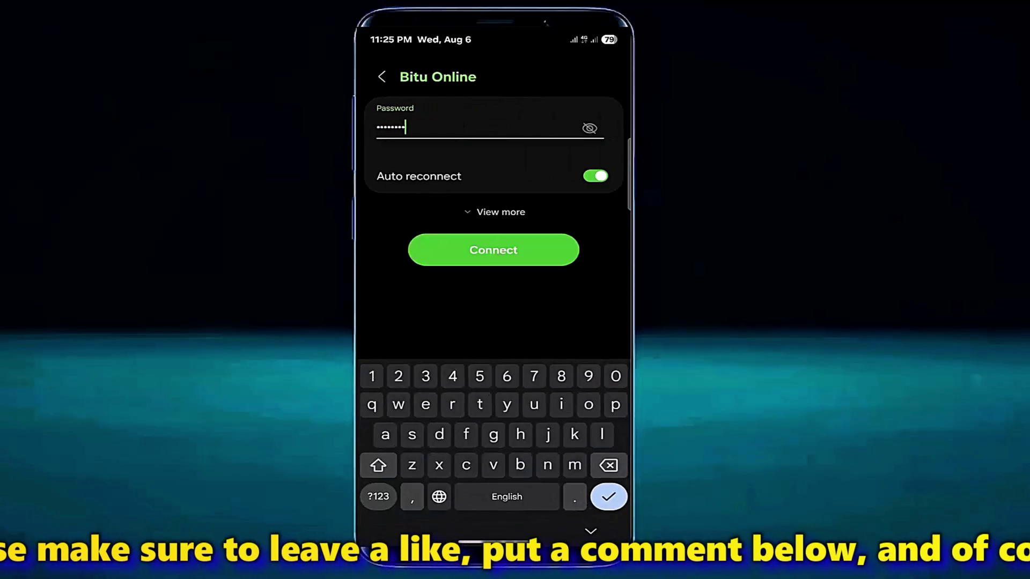
left_click(378, 496)
left_click(378, 458)
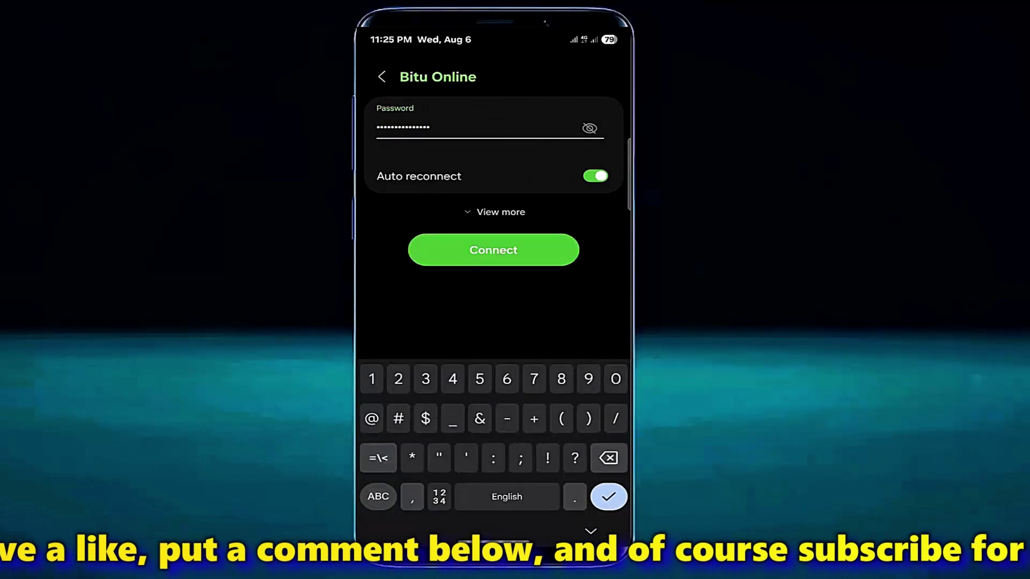
left_click(590, 128)
left_click(493, 250)
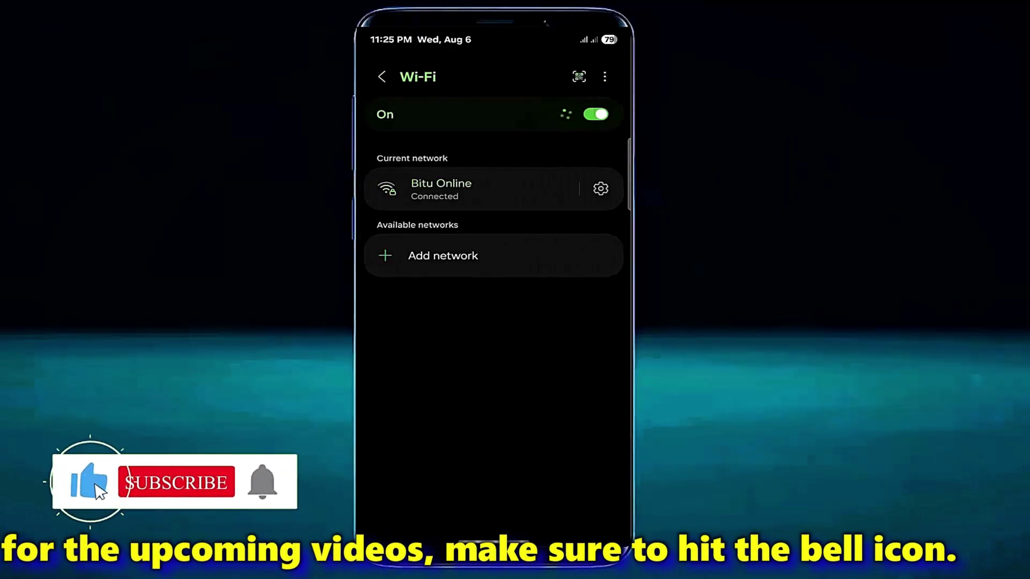
Swipe up to leave Settings for the home screen.
left_click_drag(494, 555, 508, 472)
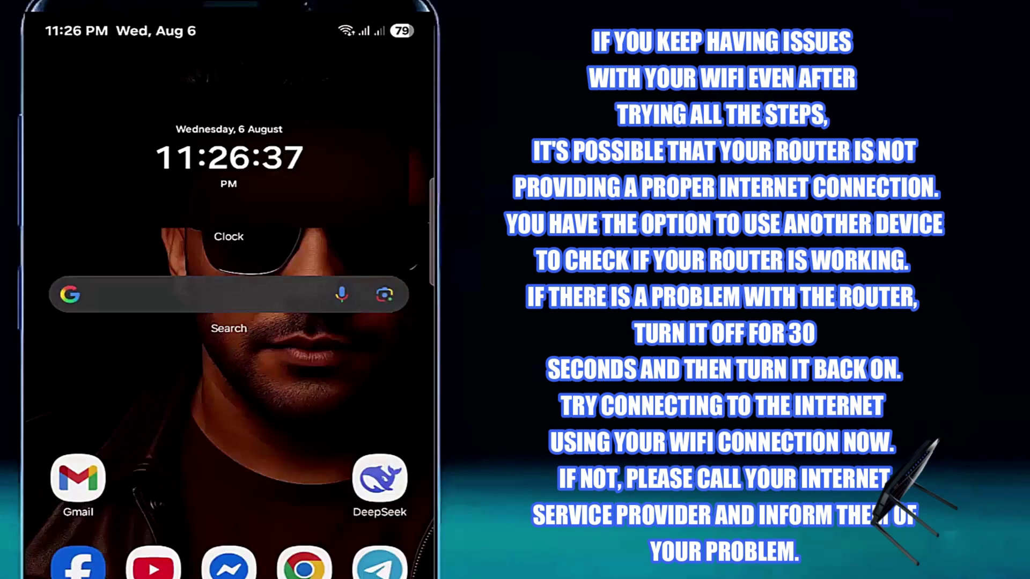
scroll(229, 322, "down", 5)
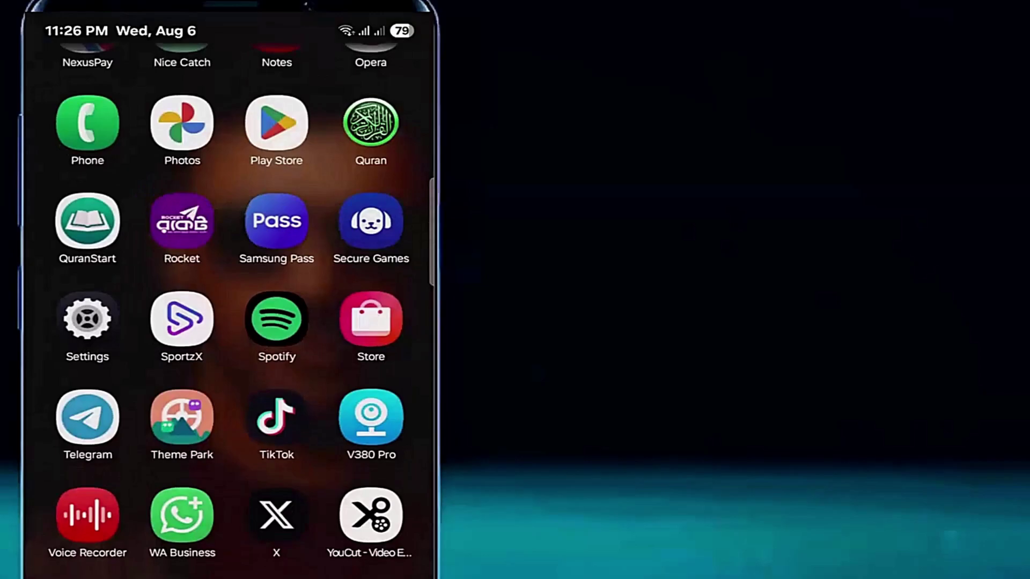
scroll(228, 322, "up", 3)
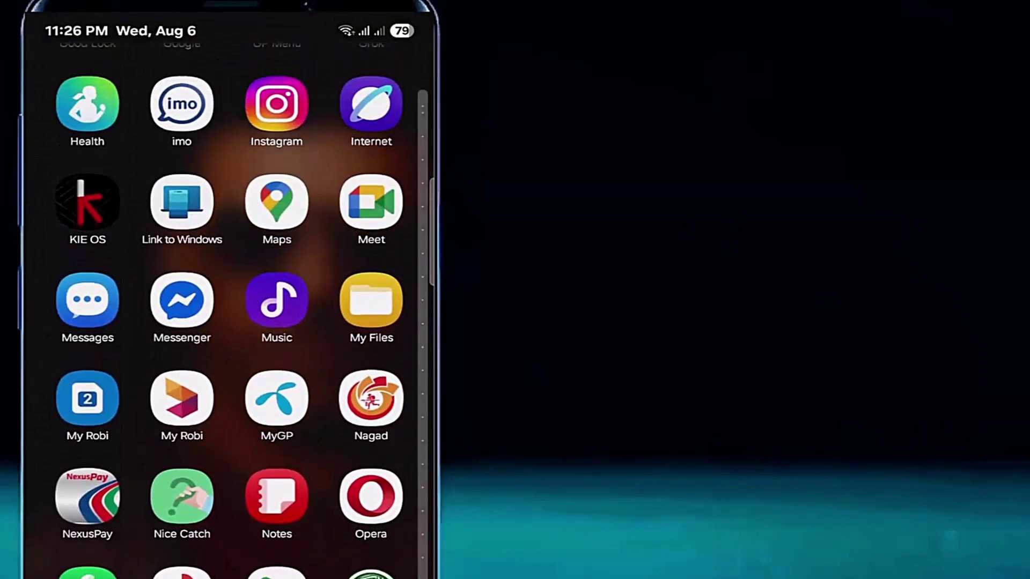